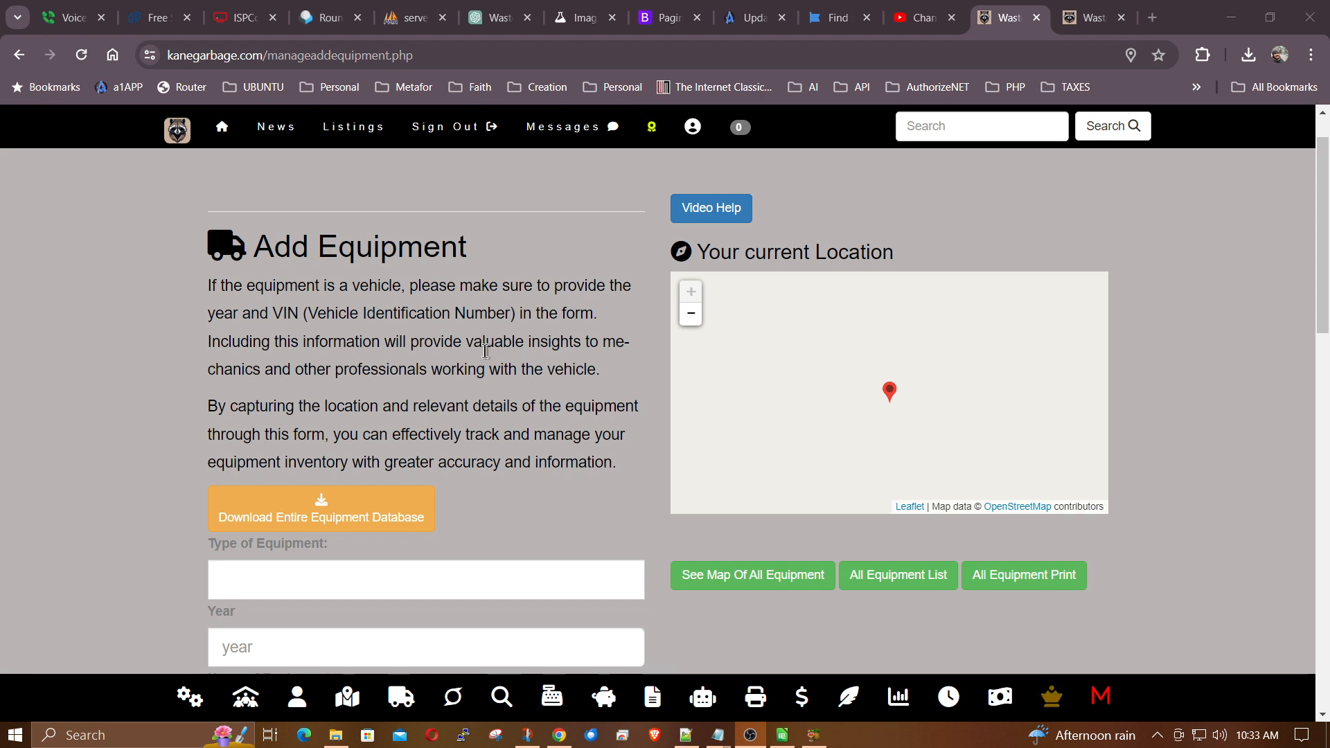
Enter Tractor as the type of equipment in the Add Equipment form
scroll(908, 408, "down", 1)
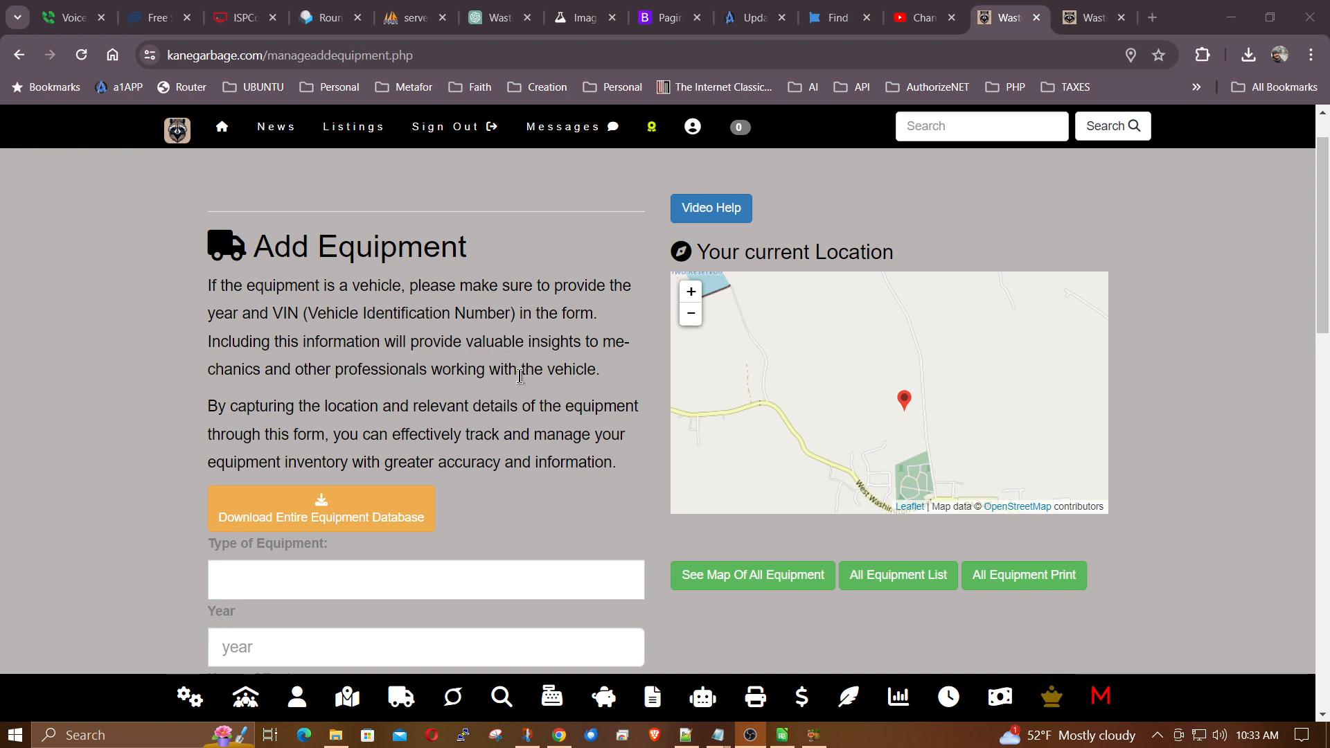
scroll(520, 376, "down", 1)
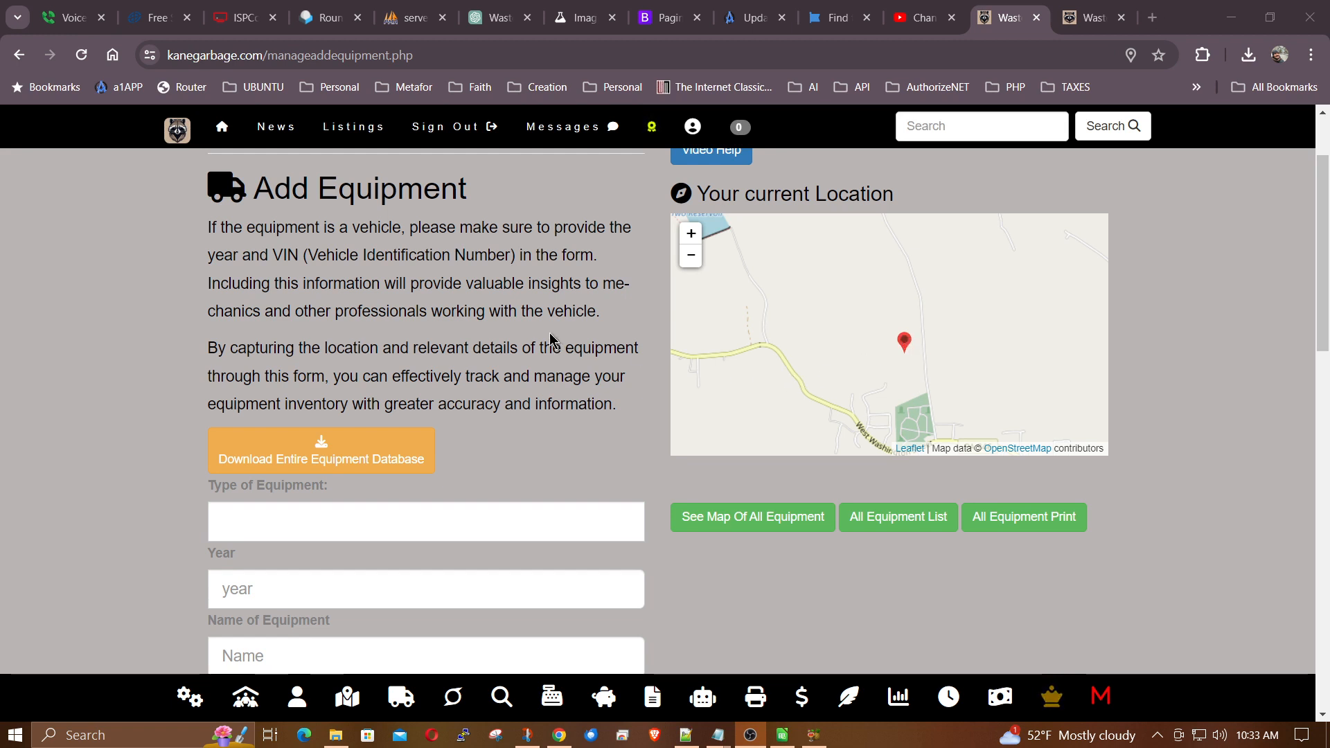
scroll(551, 339, "down", 2)
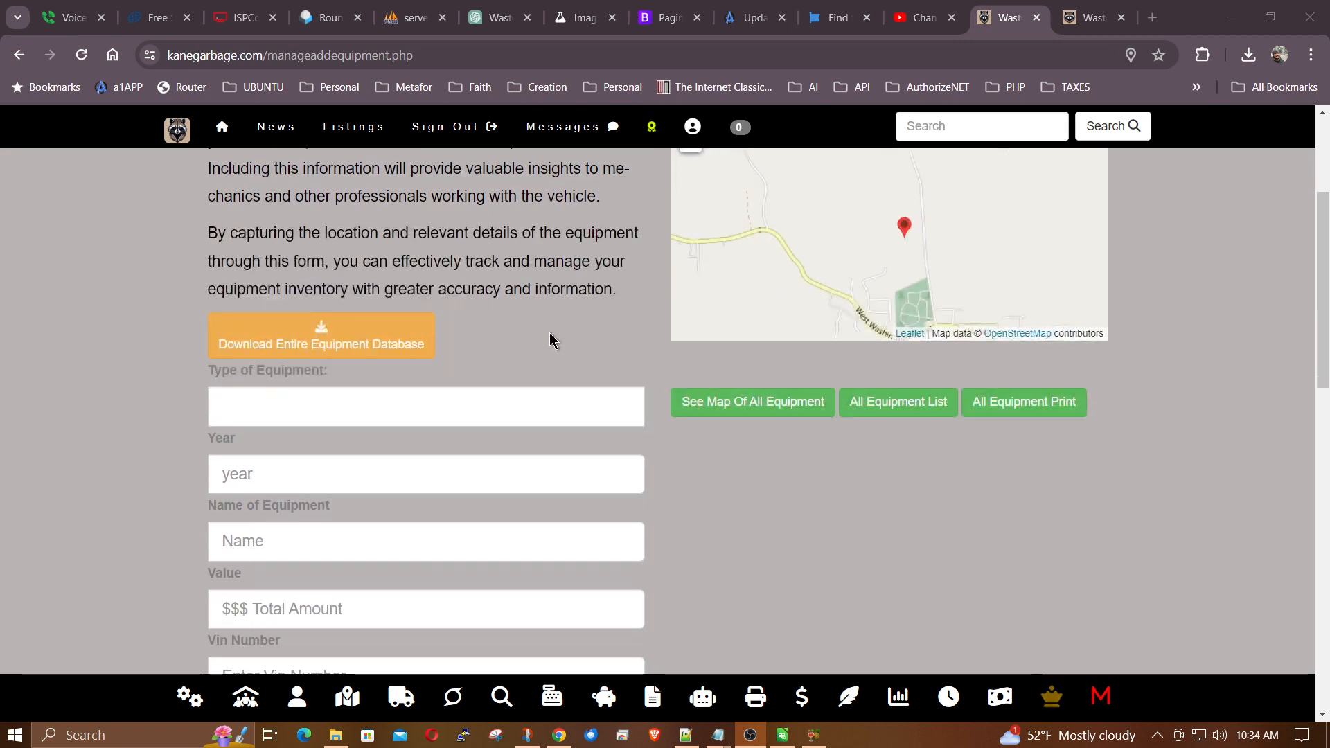
left_click(358, 413)
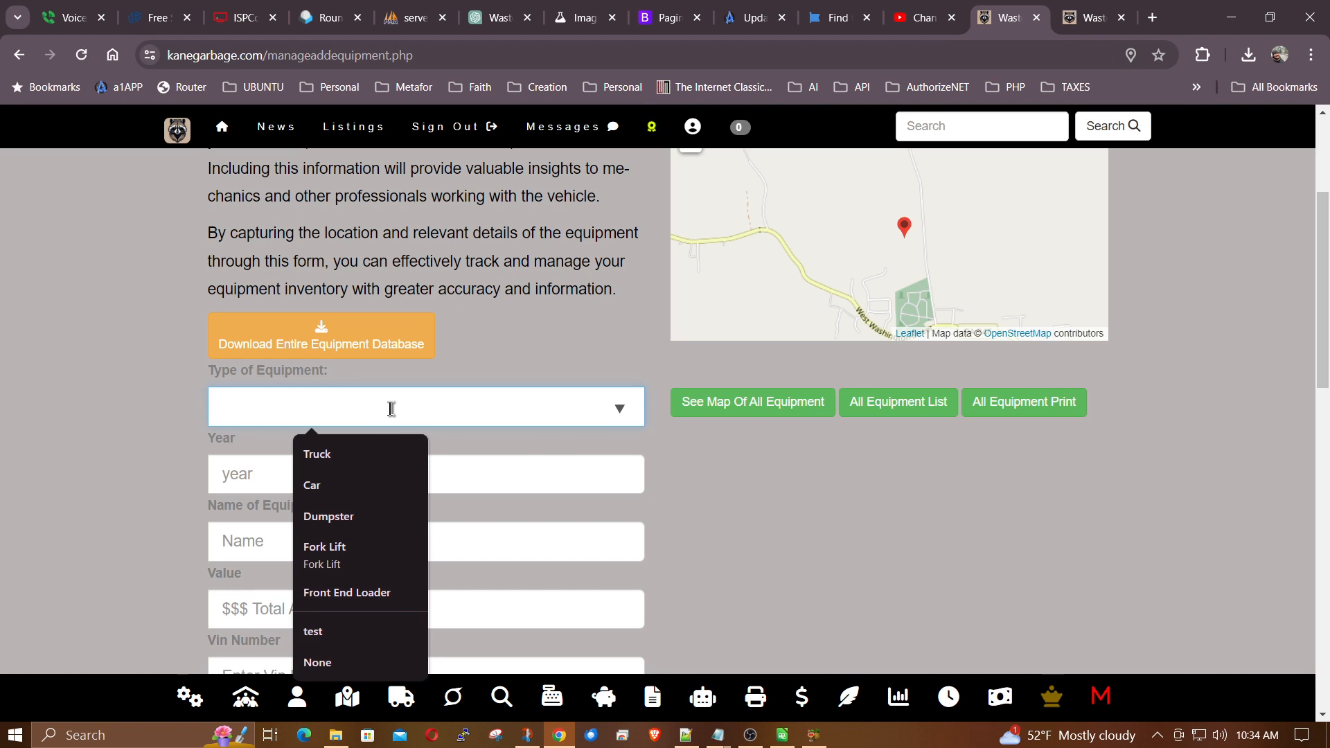
type("Tractor")
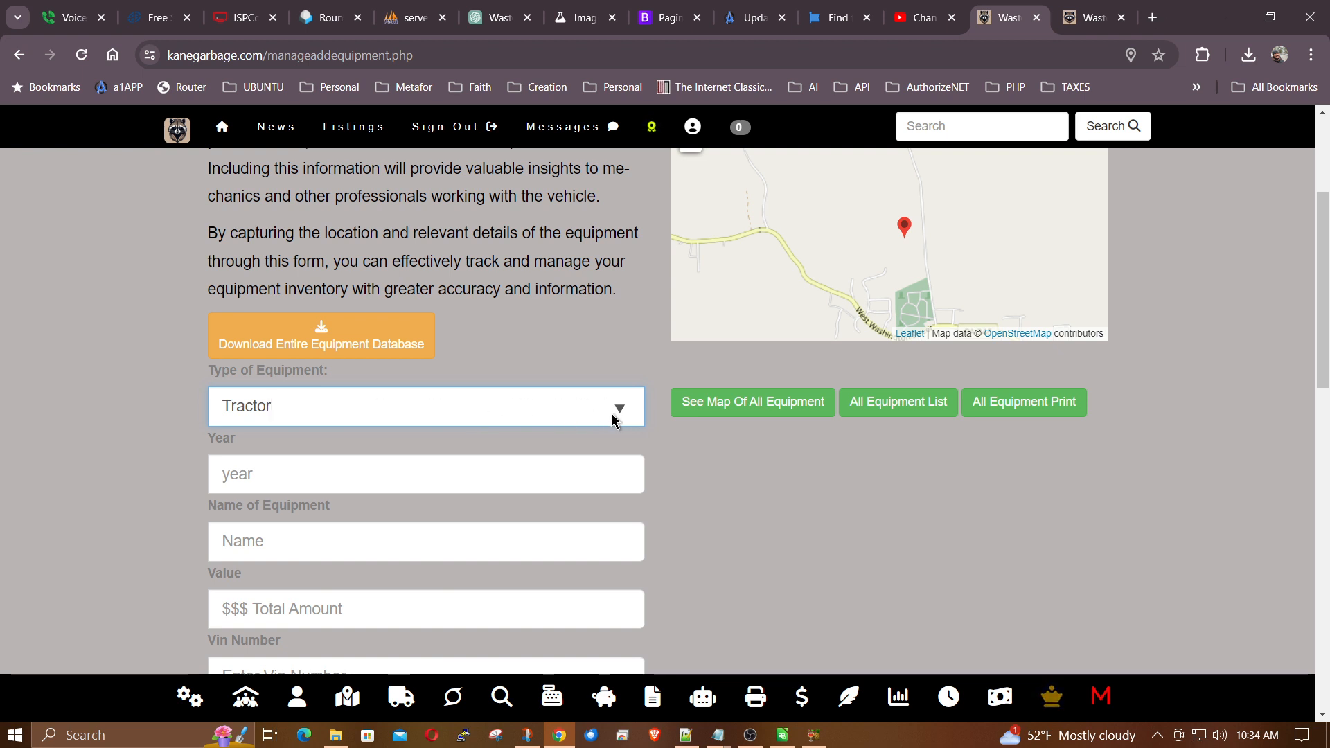
left_click_drag(305, 400, 139, 407)
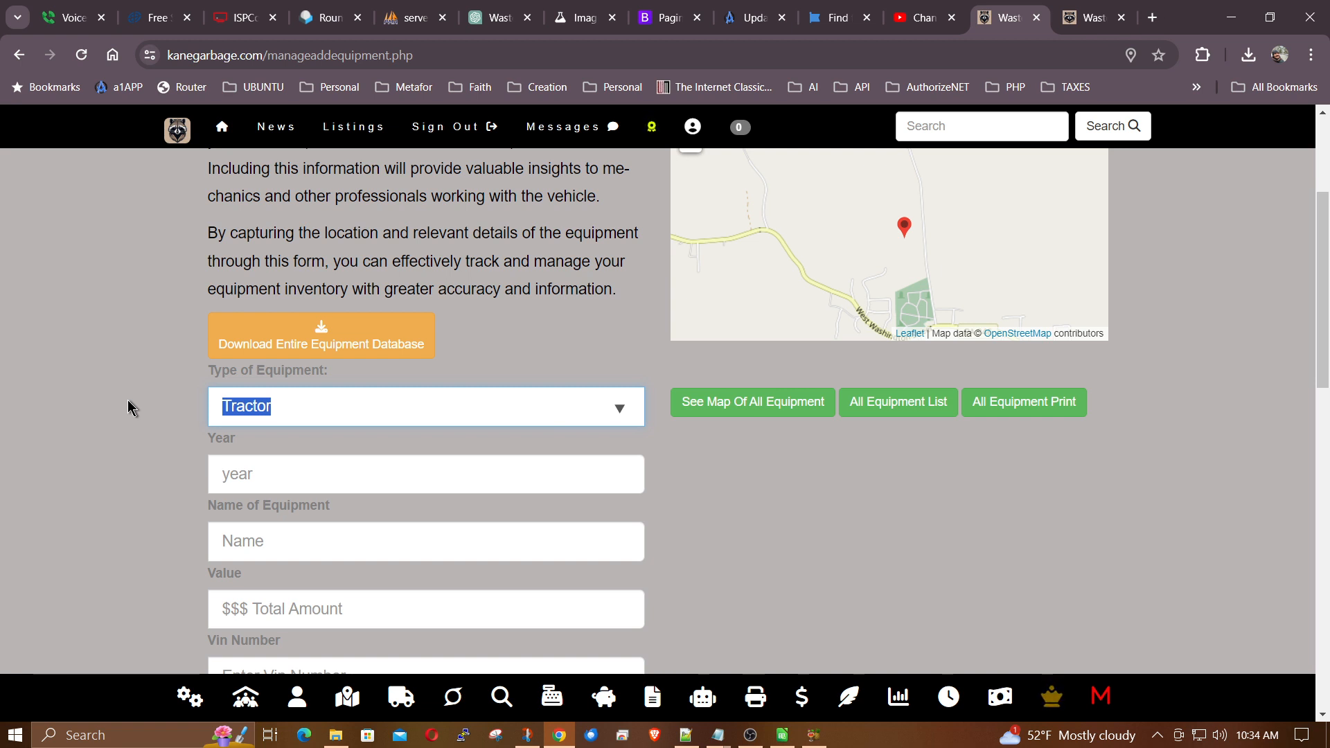
scroll(127, 402, "down", 1)
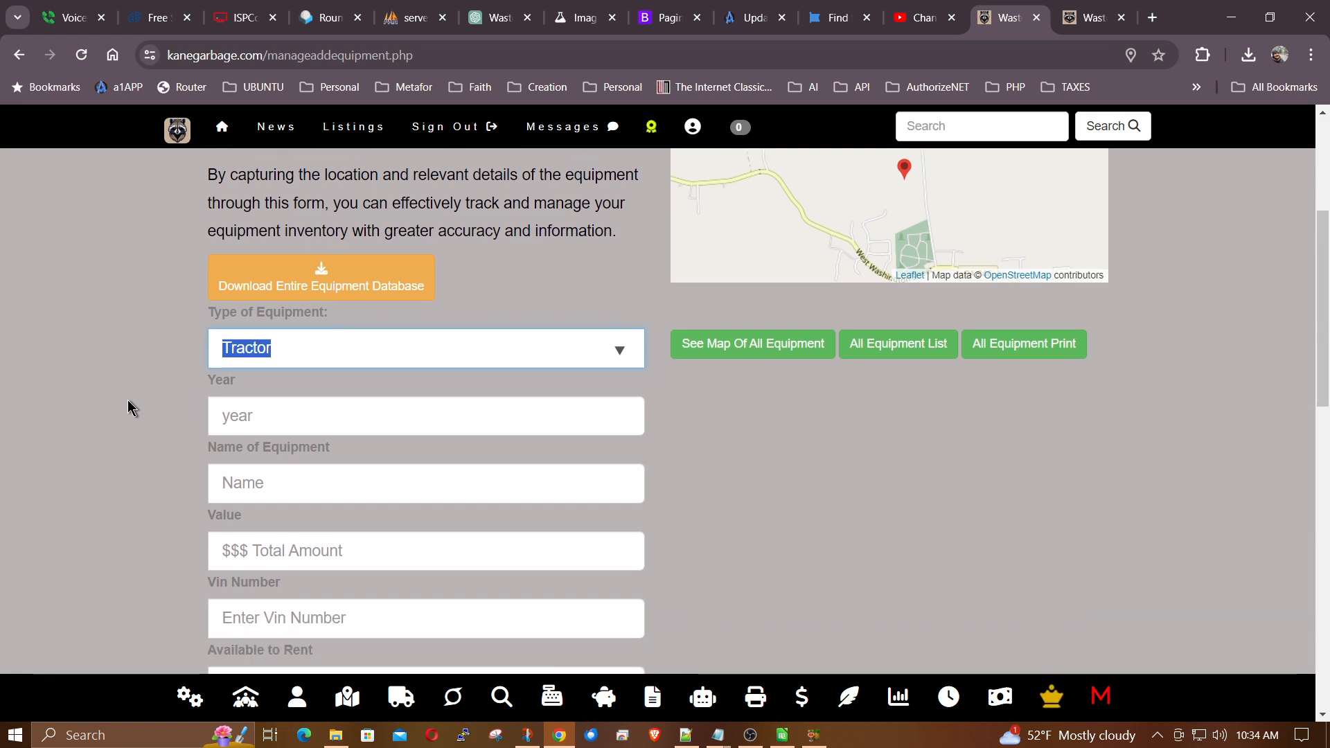
left_click(274, 618)
left_click(138, 462)
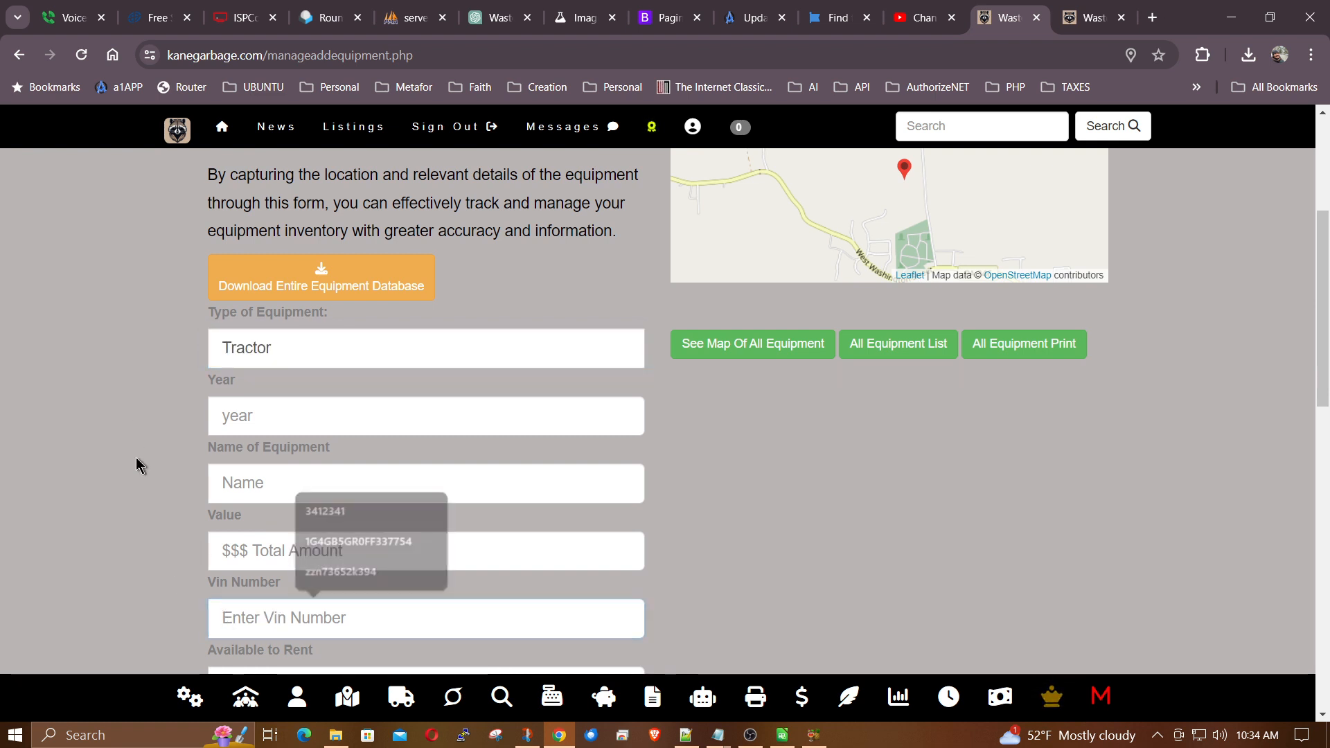
Set the type of equipment to Dumpster and its year to 2024
left_click_drag(297, 347, 137, 354)
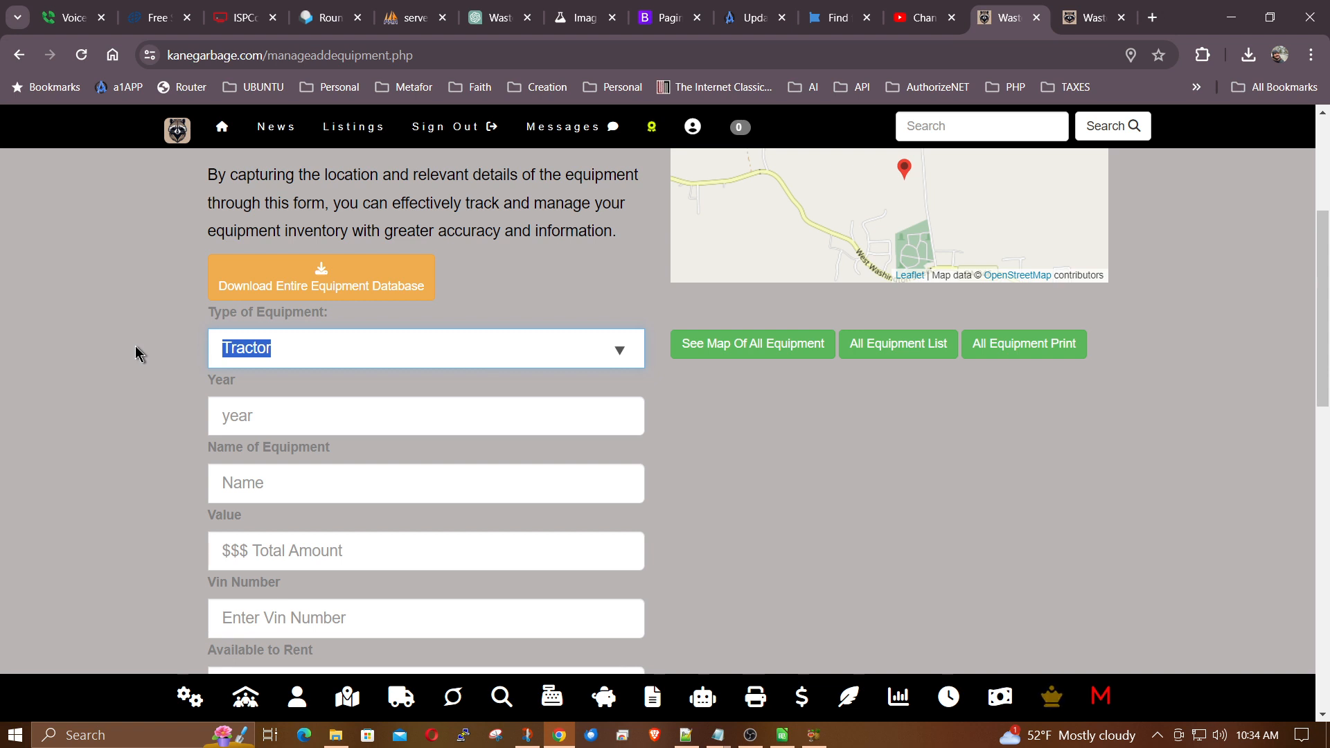
type("Dump")
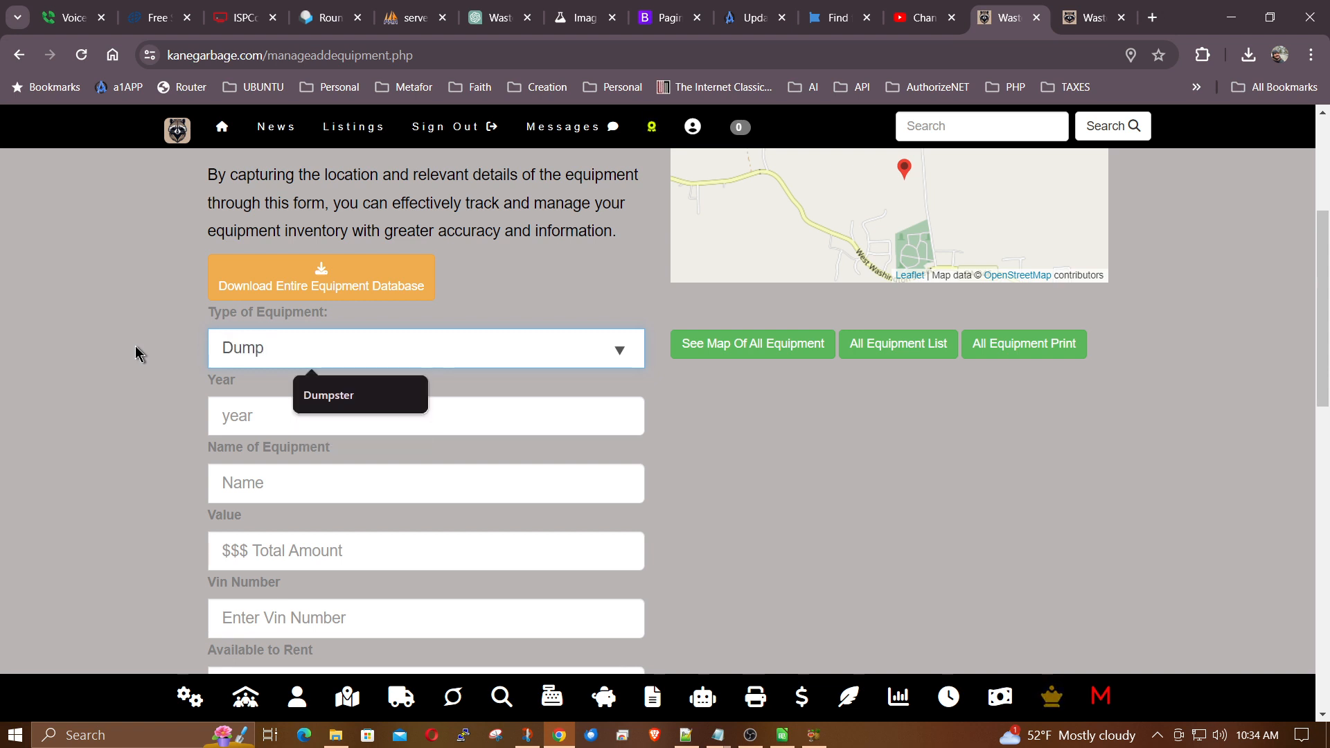
left_click(350, 405)
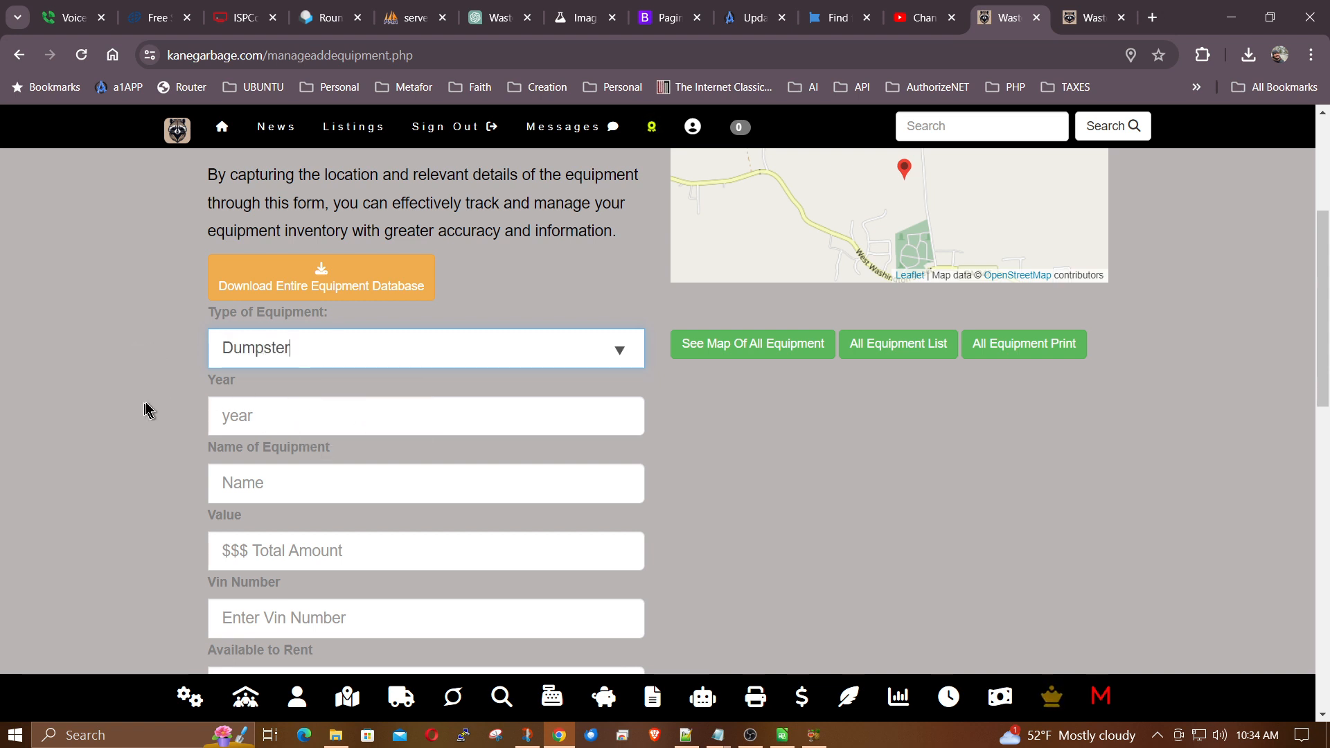
left_click(257, 408)
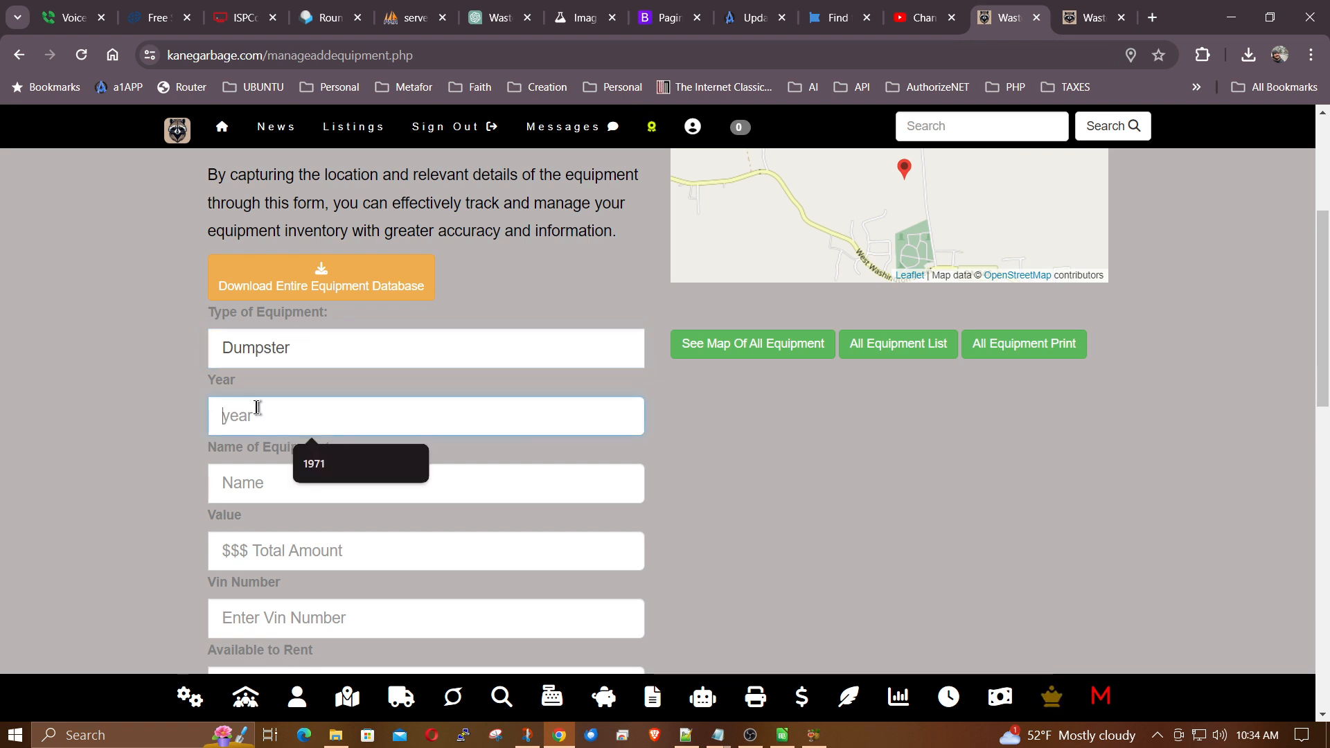
type("202")
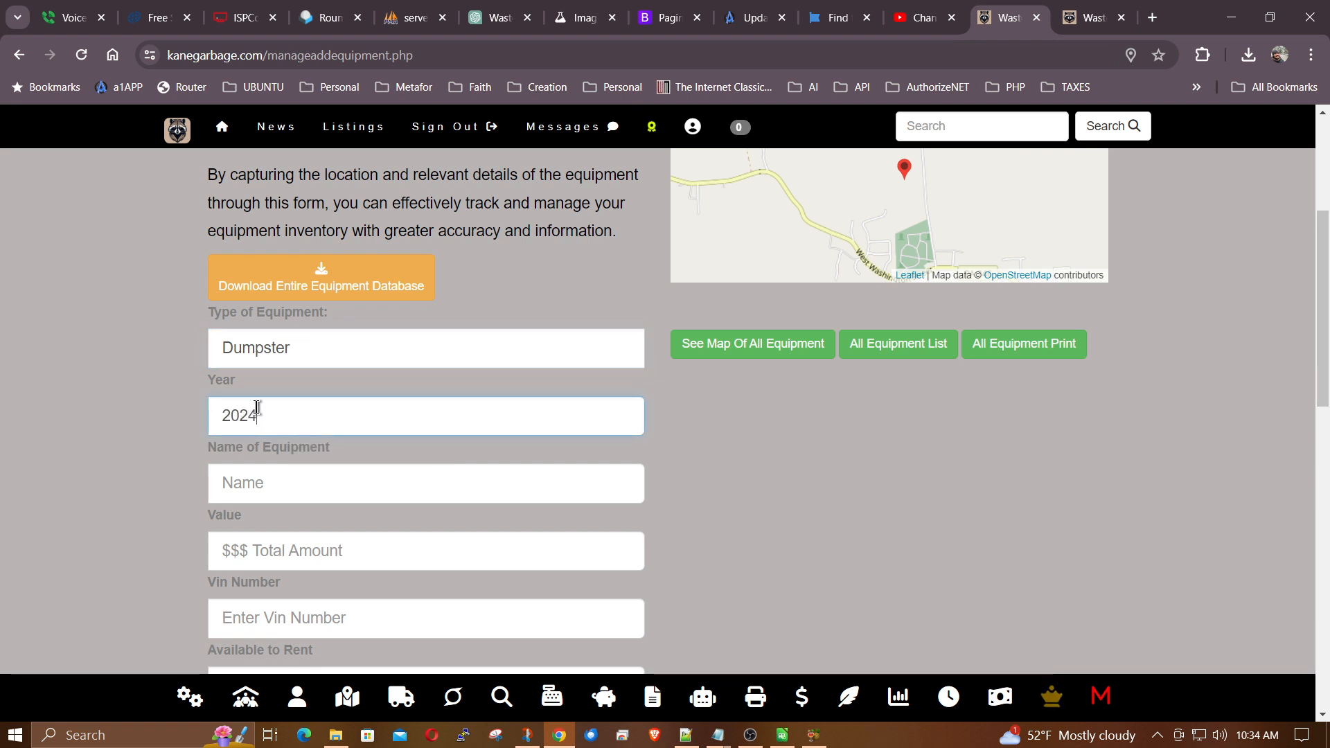
type("4")
Name the equipment 108 and set its value to 500
left_click(287, 484)
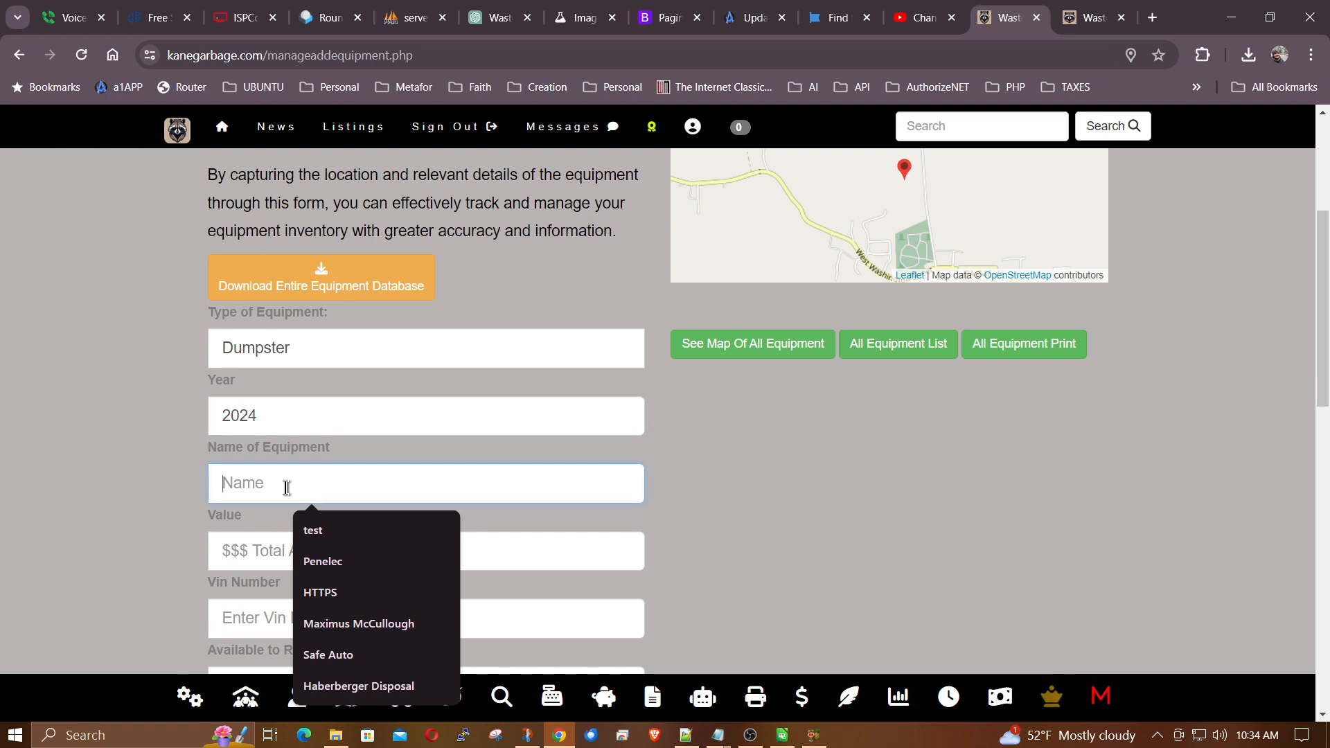
type("108")
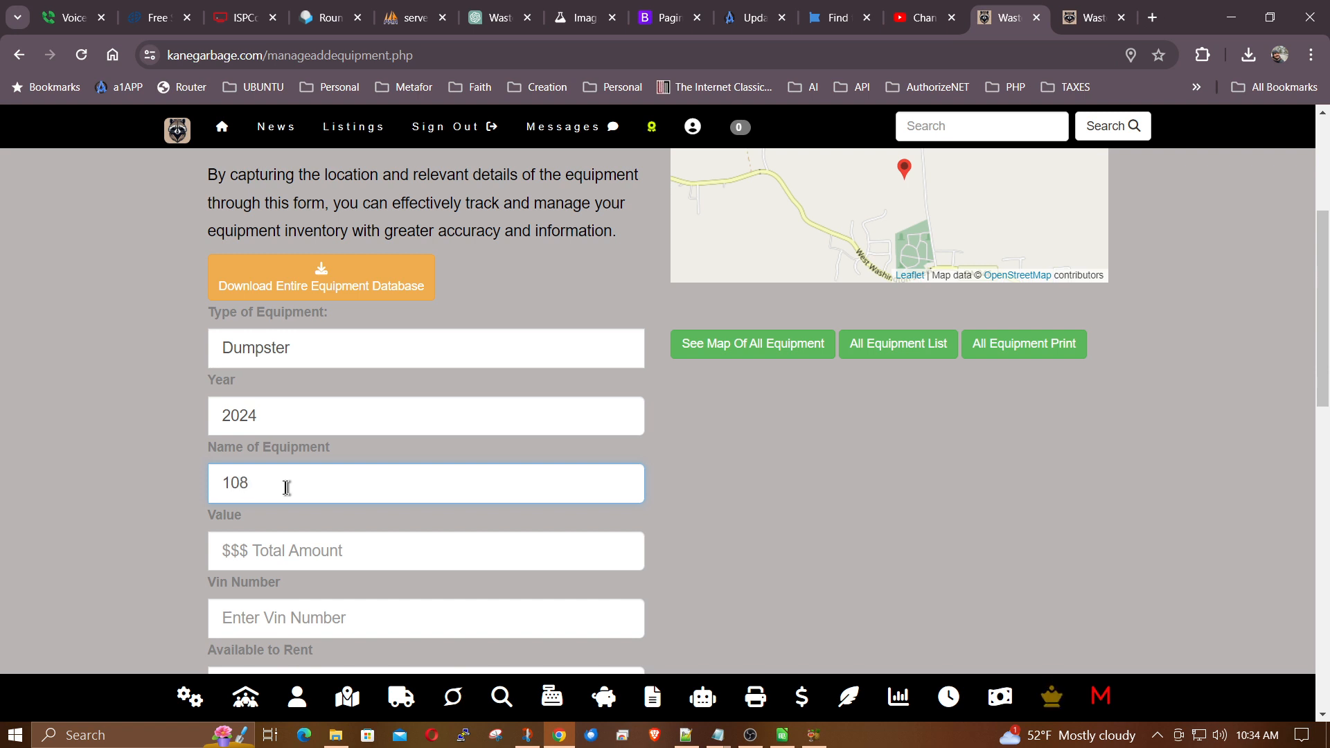
scroll(166, 469, "down", 2)
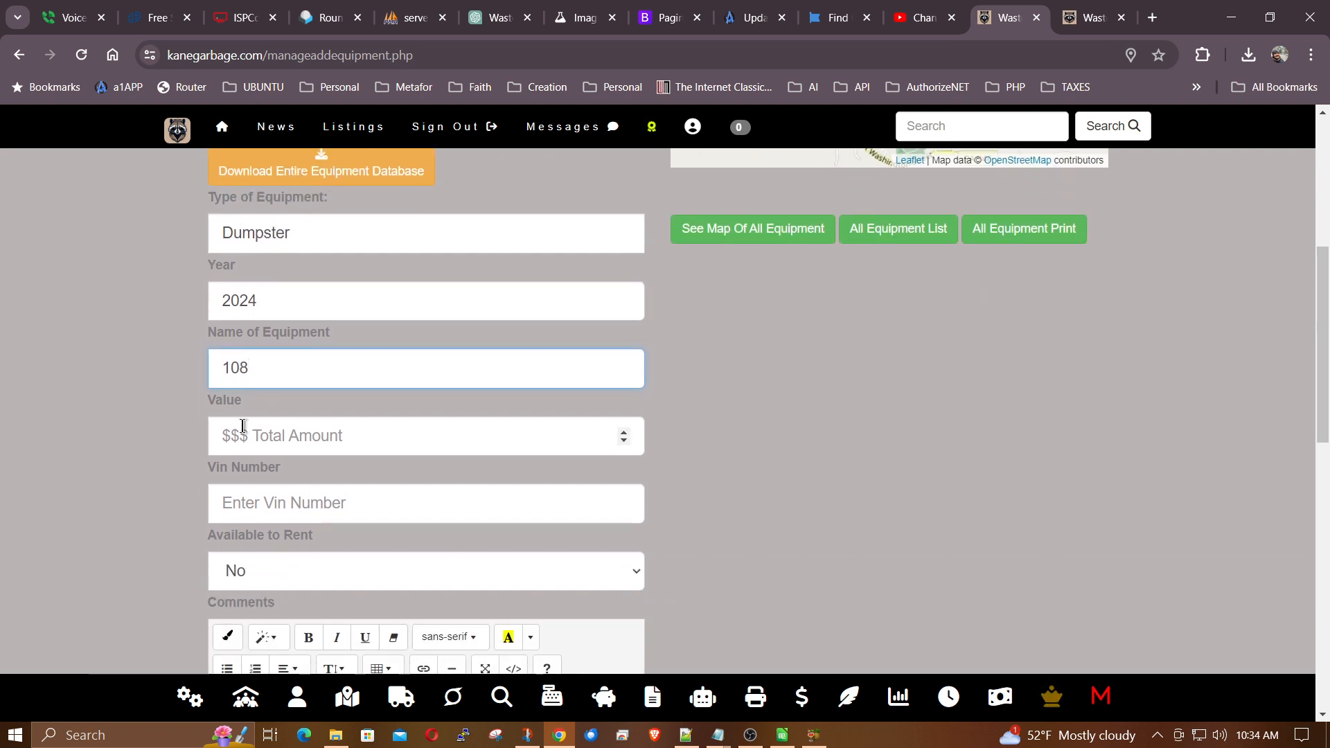
left_click(242, 426)
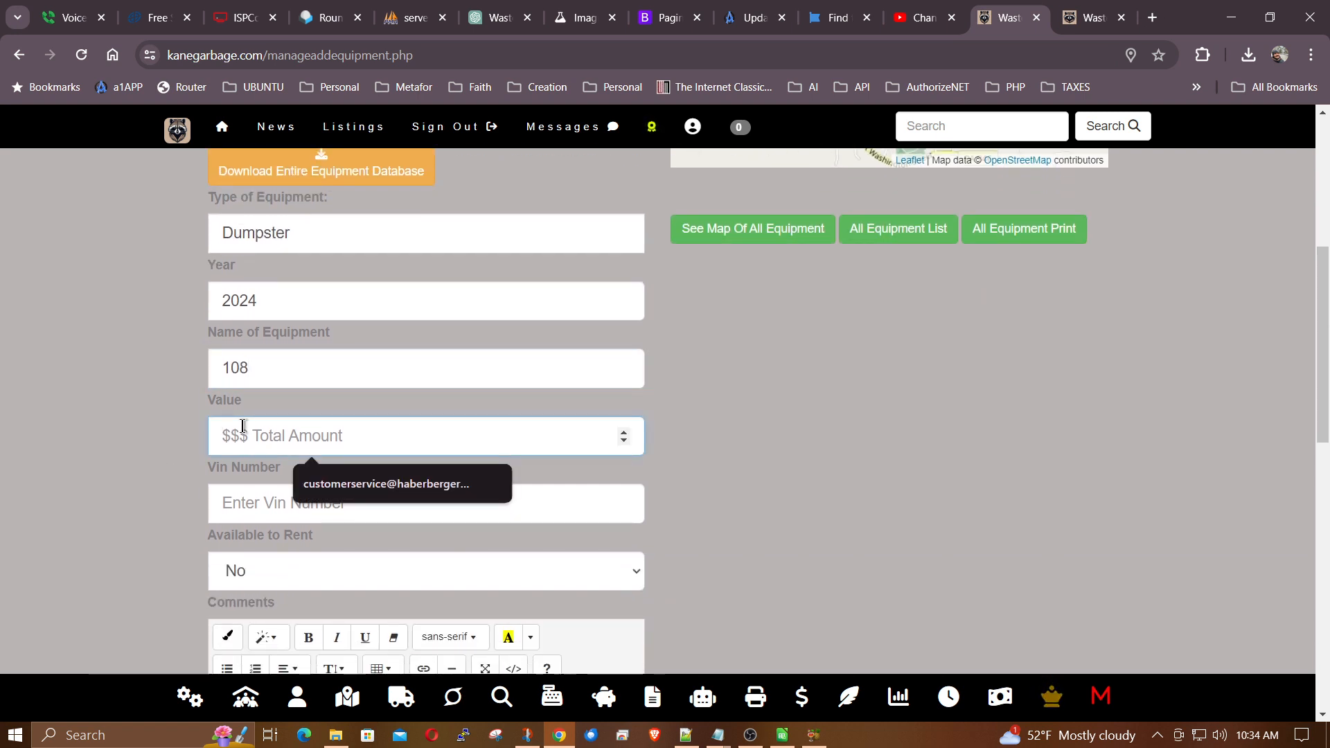
type("500")
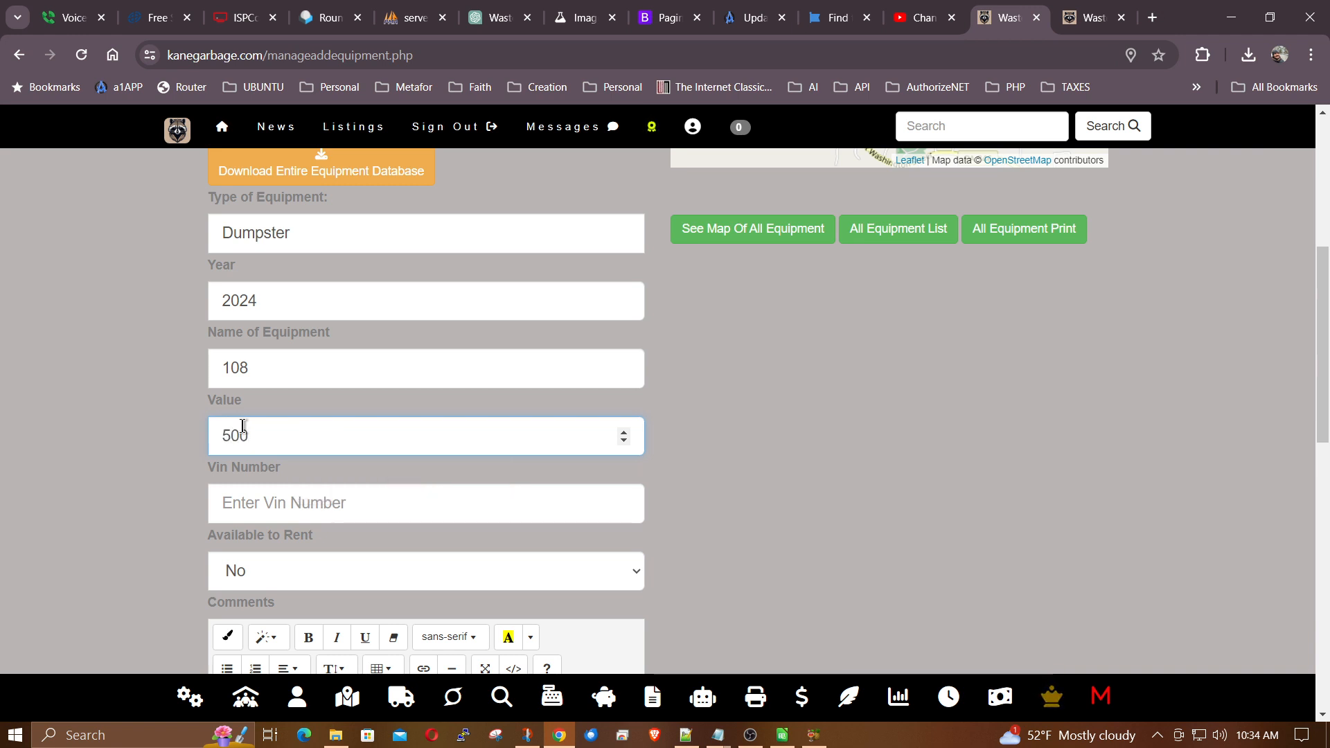
Make the dumpster available to rent at a cost of 100 with the rental period Per Day
scroll(163, 463, "down", 2)
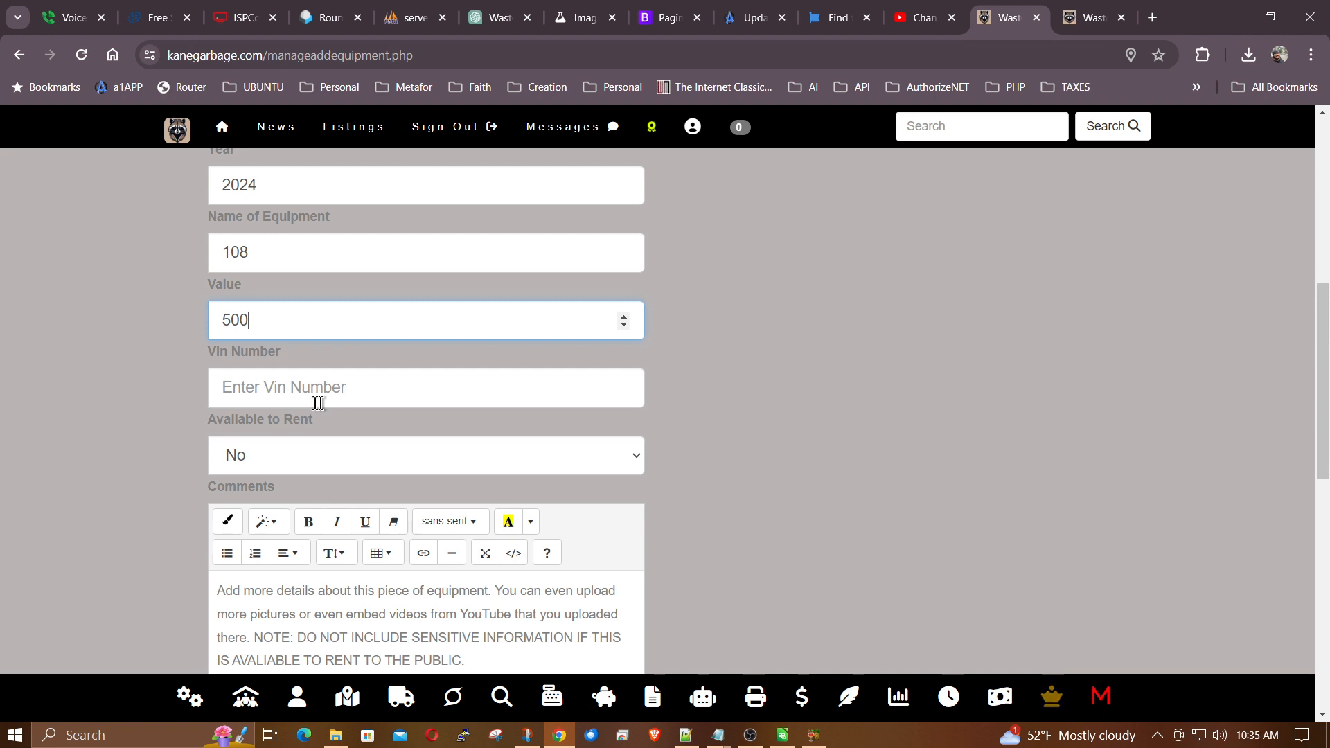
scroll(136, 422, "down", 2)
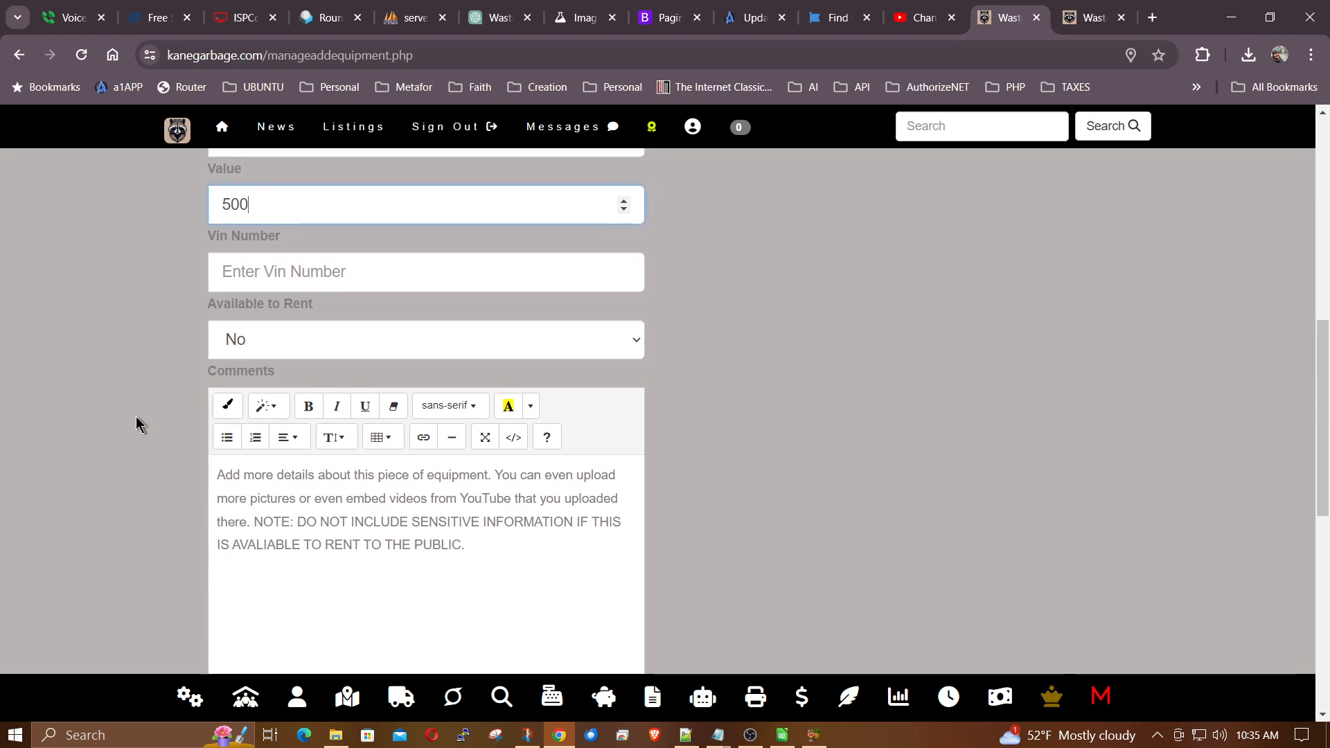
left_click(311, 343)
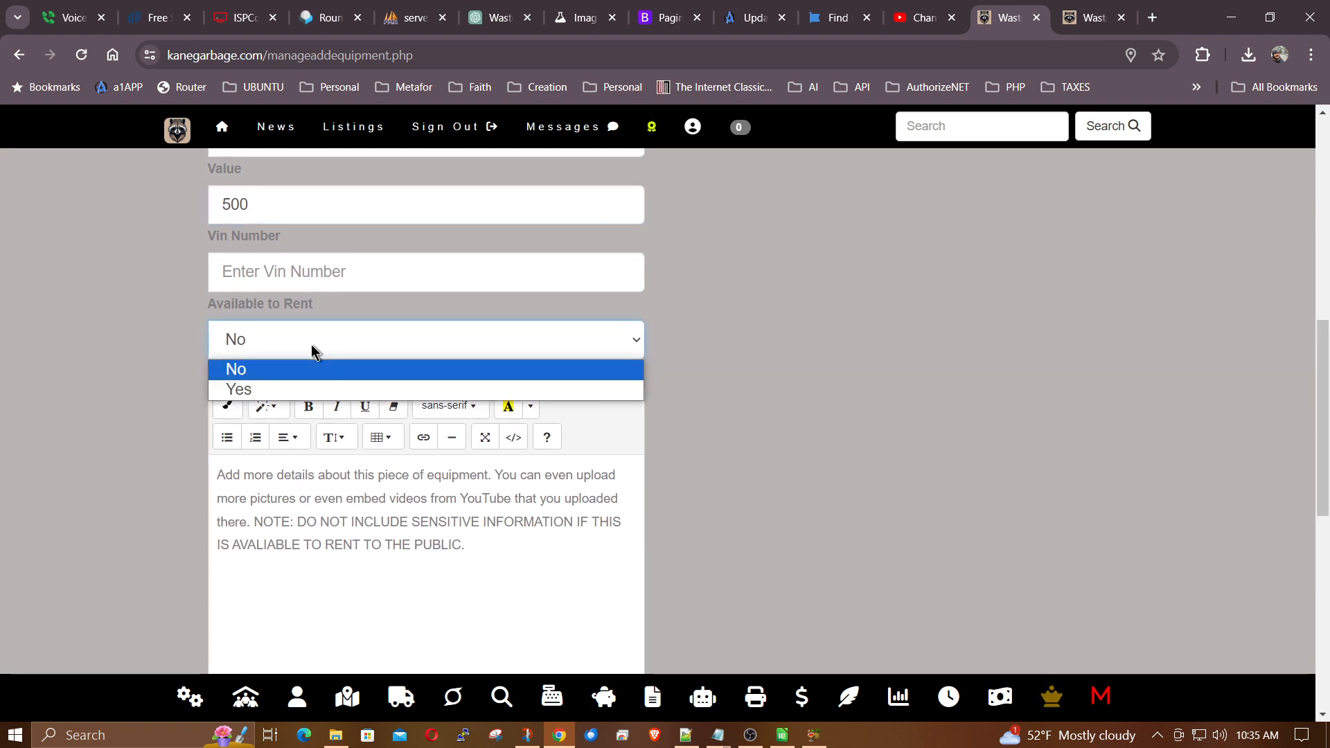
left_click(275, 390)
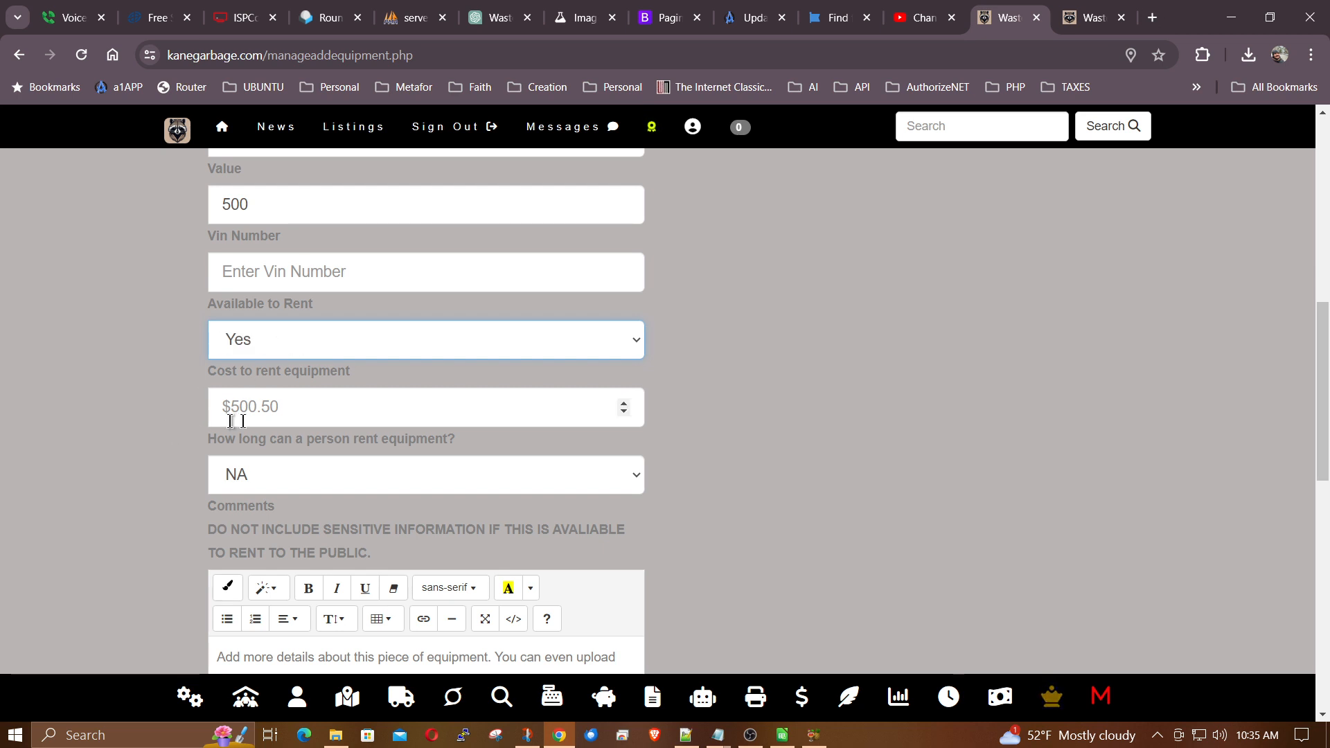
left_click(368, 414)
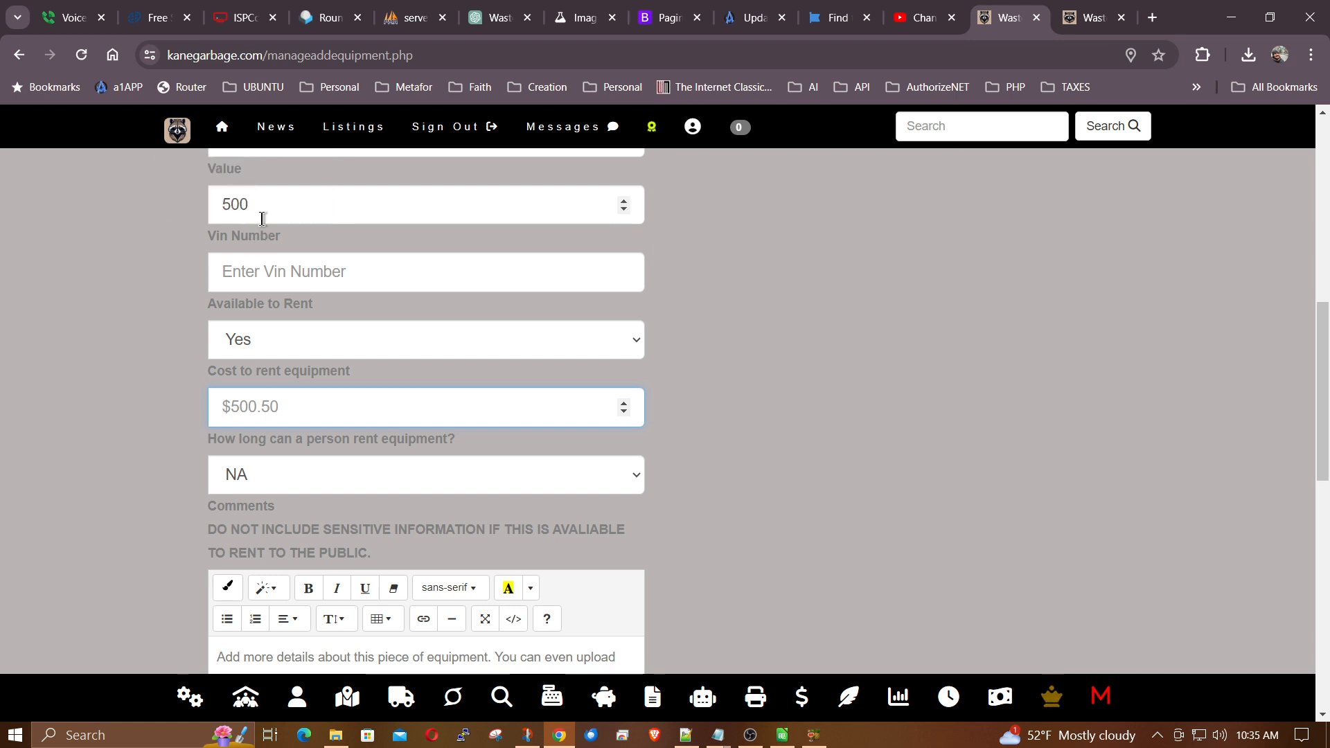
type("100")
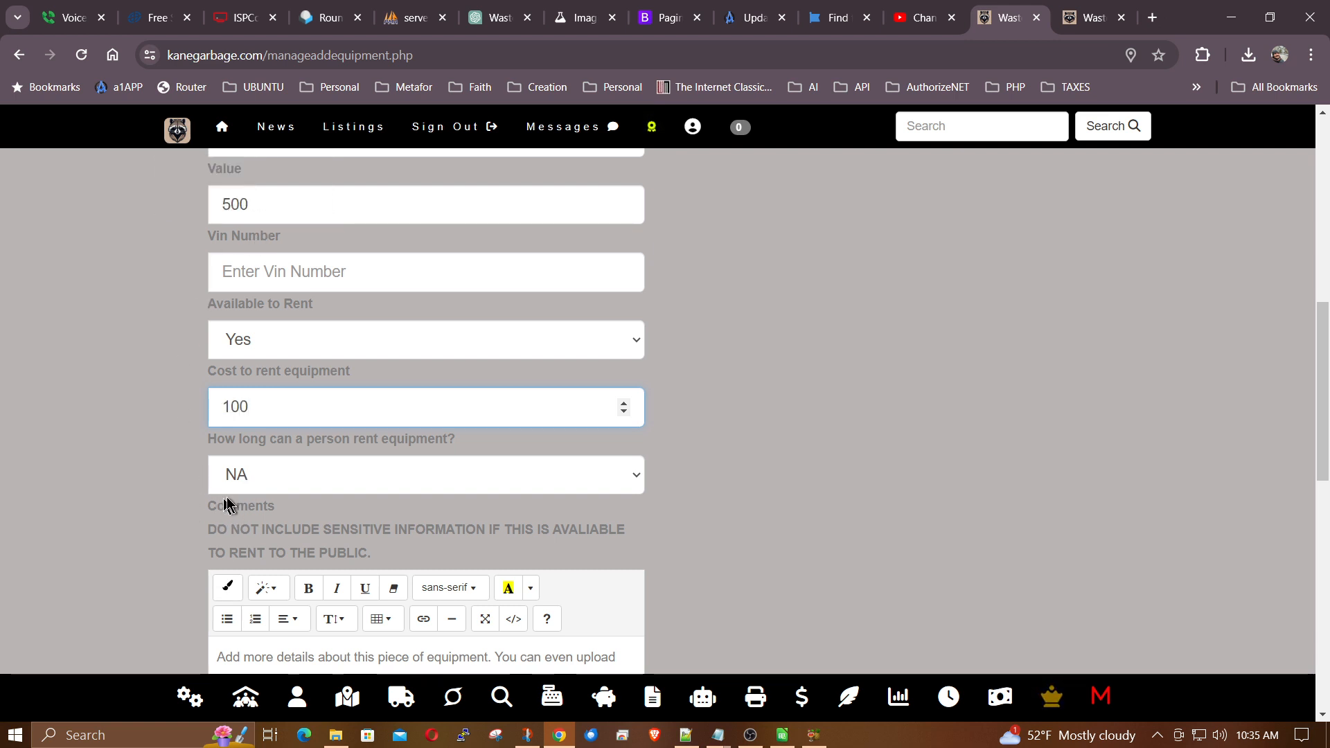
left_click(312, 477)
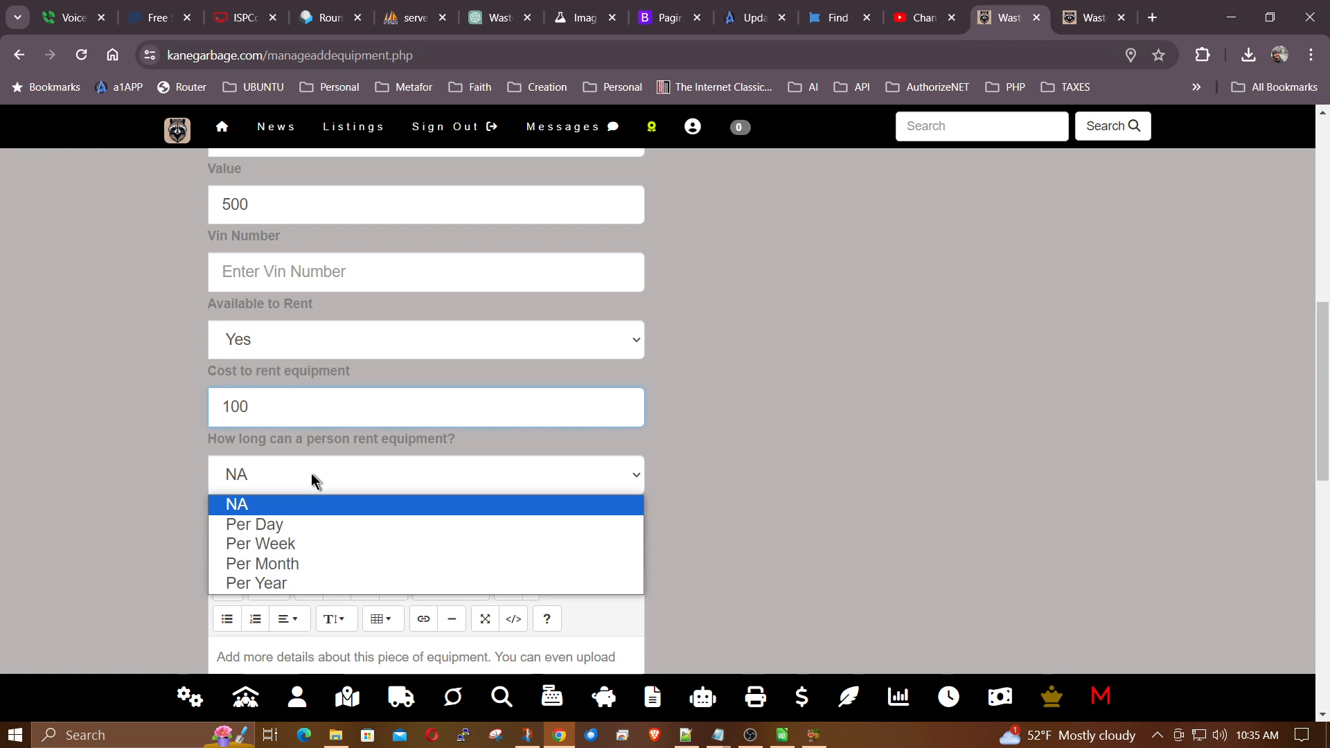
left_click(291, 525)
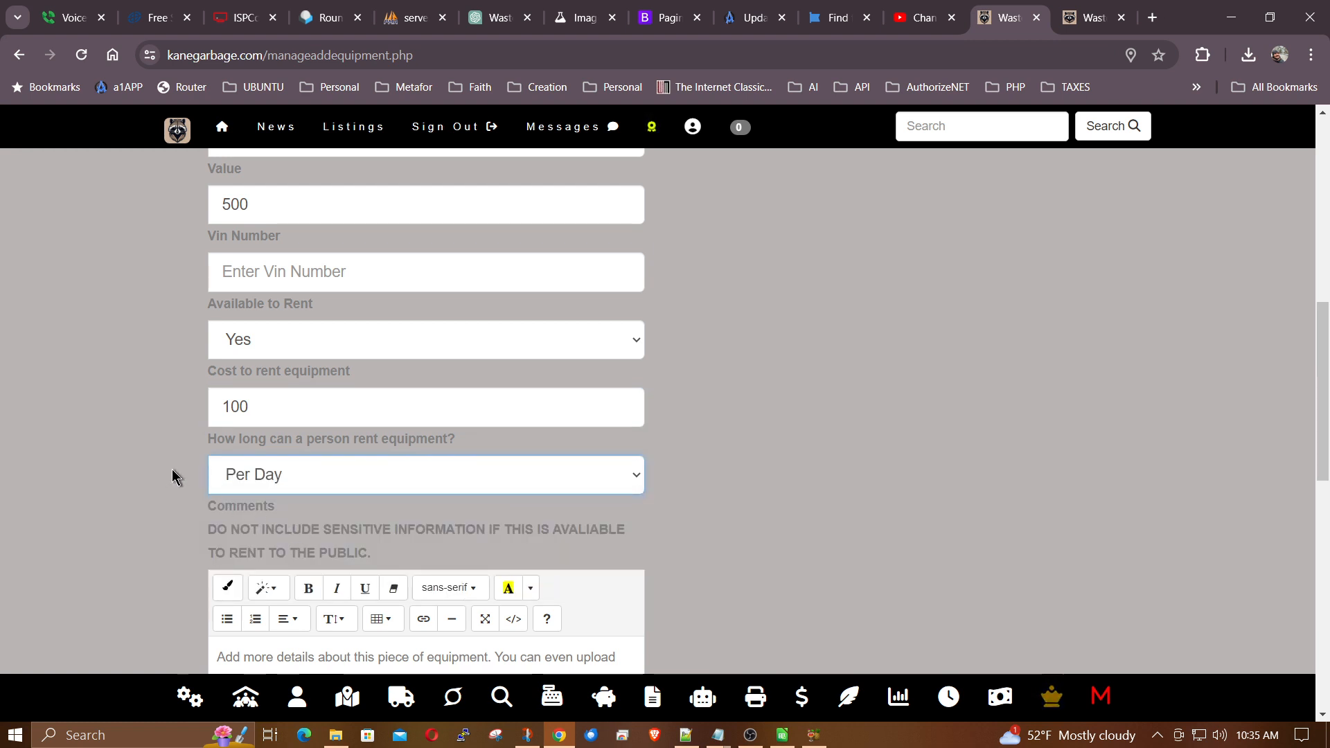
Add the comment "Rent for $100 a day! 4 yard dumpster" to the equipment entry
scroll(172, 468, "down", 2)
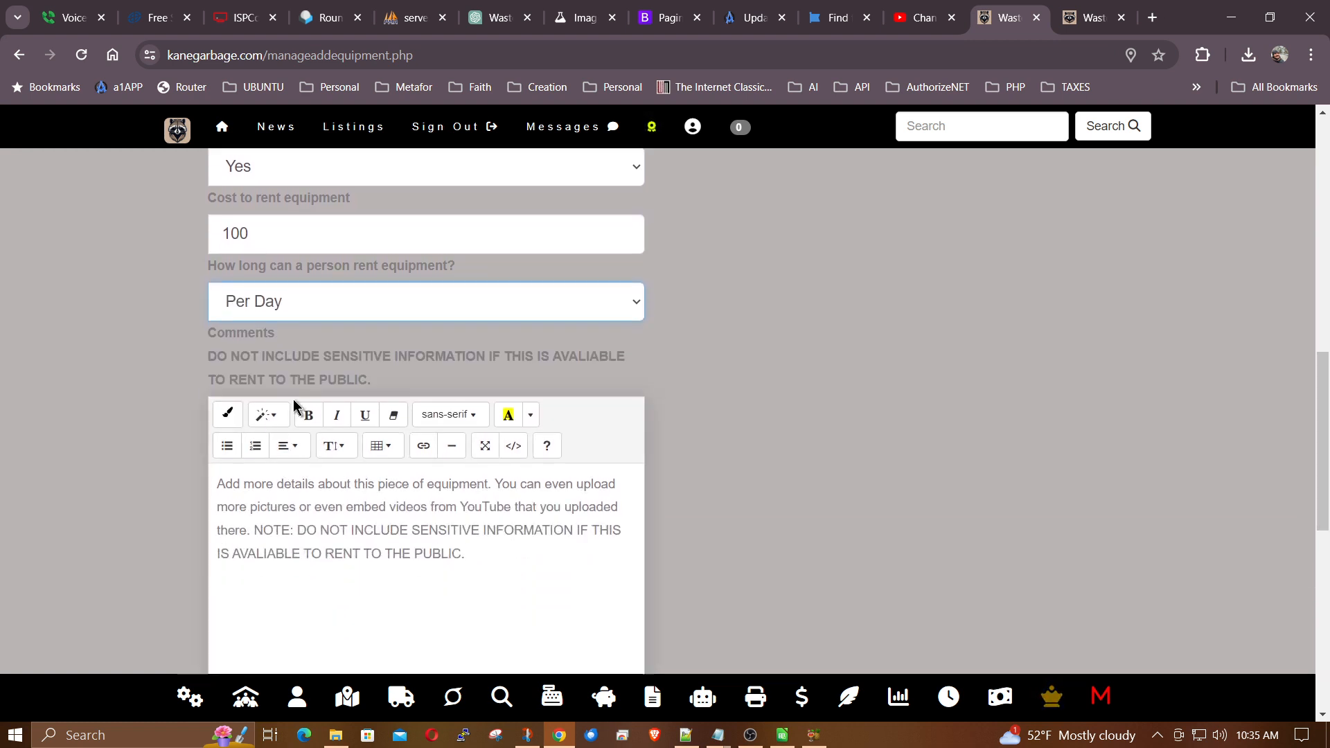
left_click(350, 517)
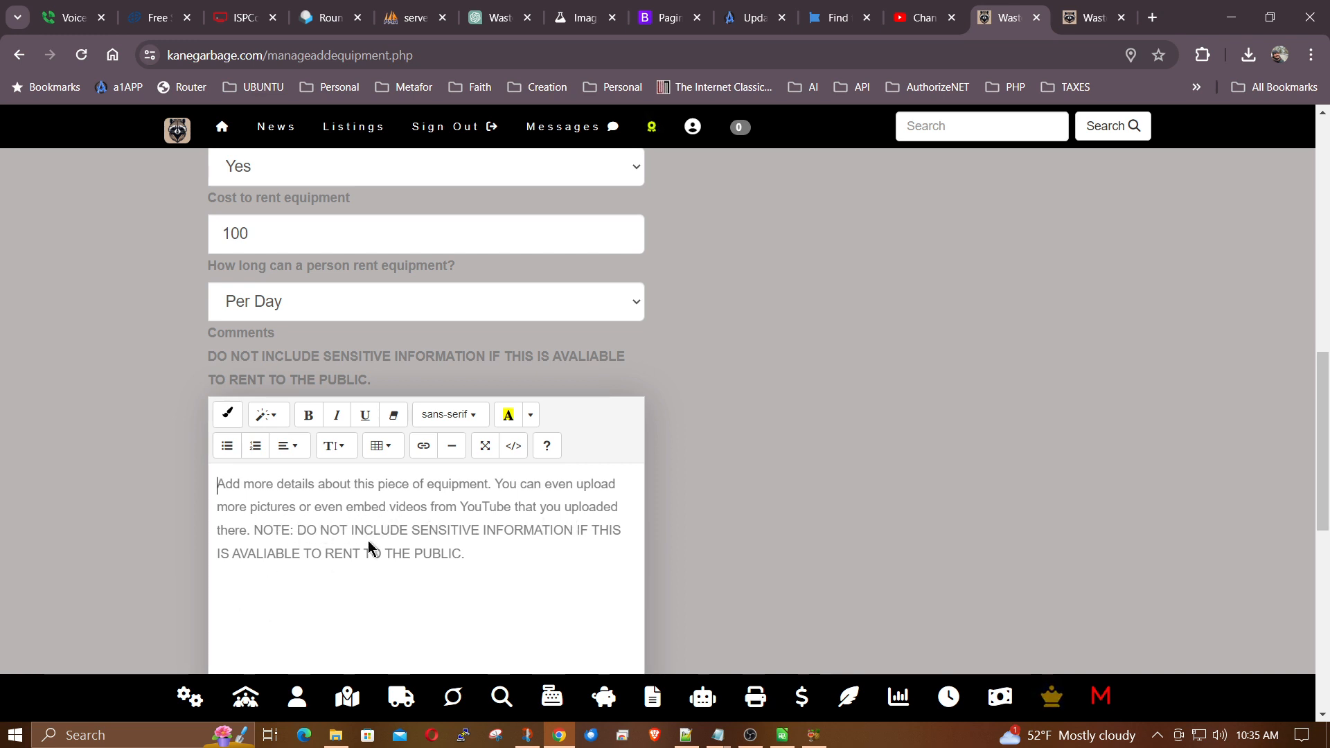
scroll(366, 537, "down", 1)
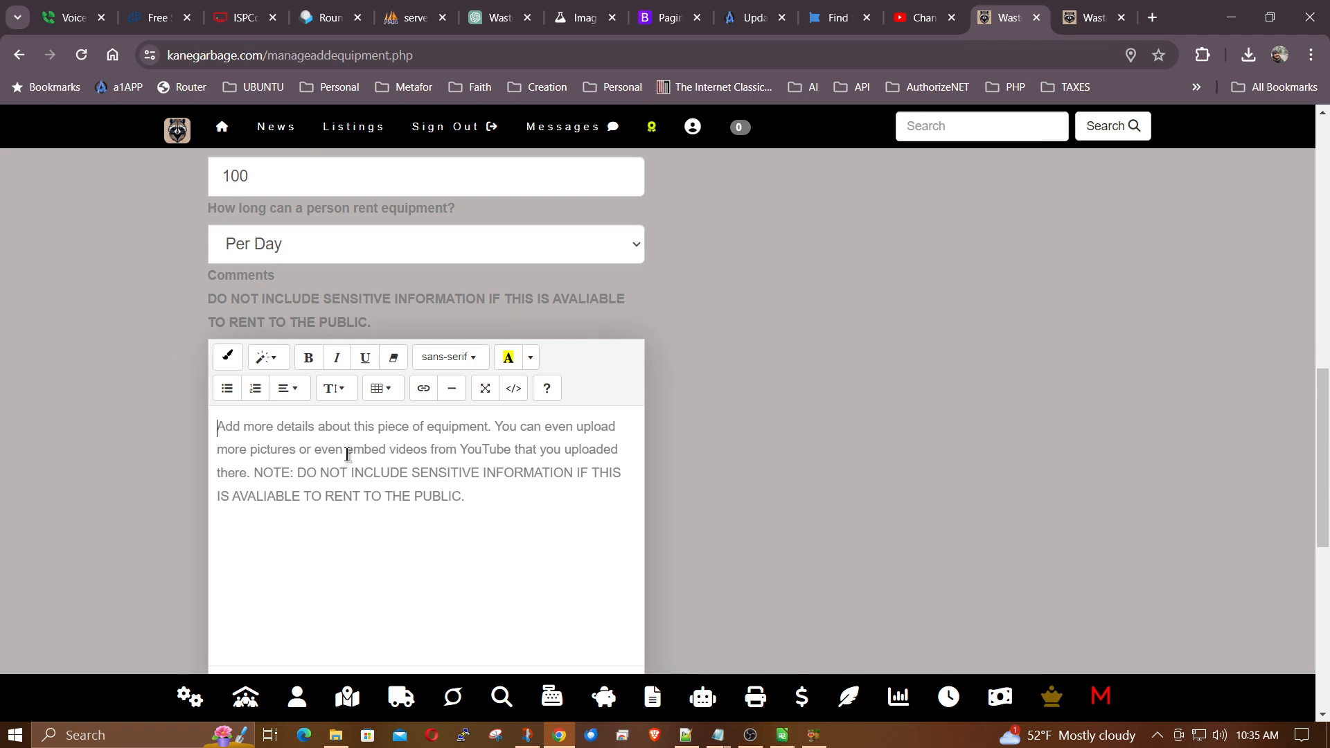
type("Rent")
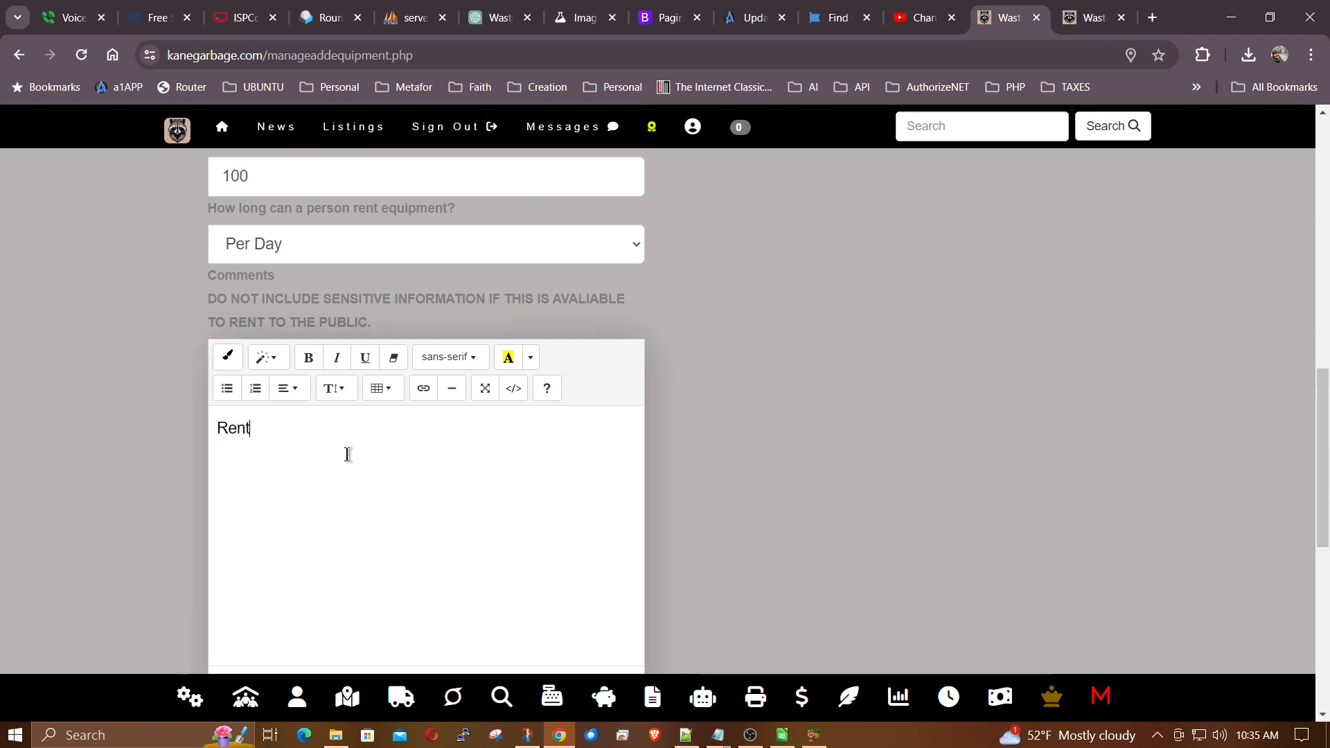
type(" for $")
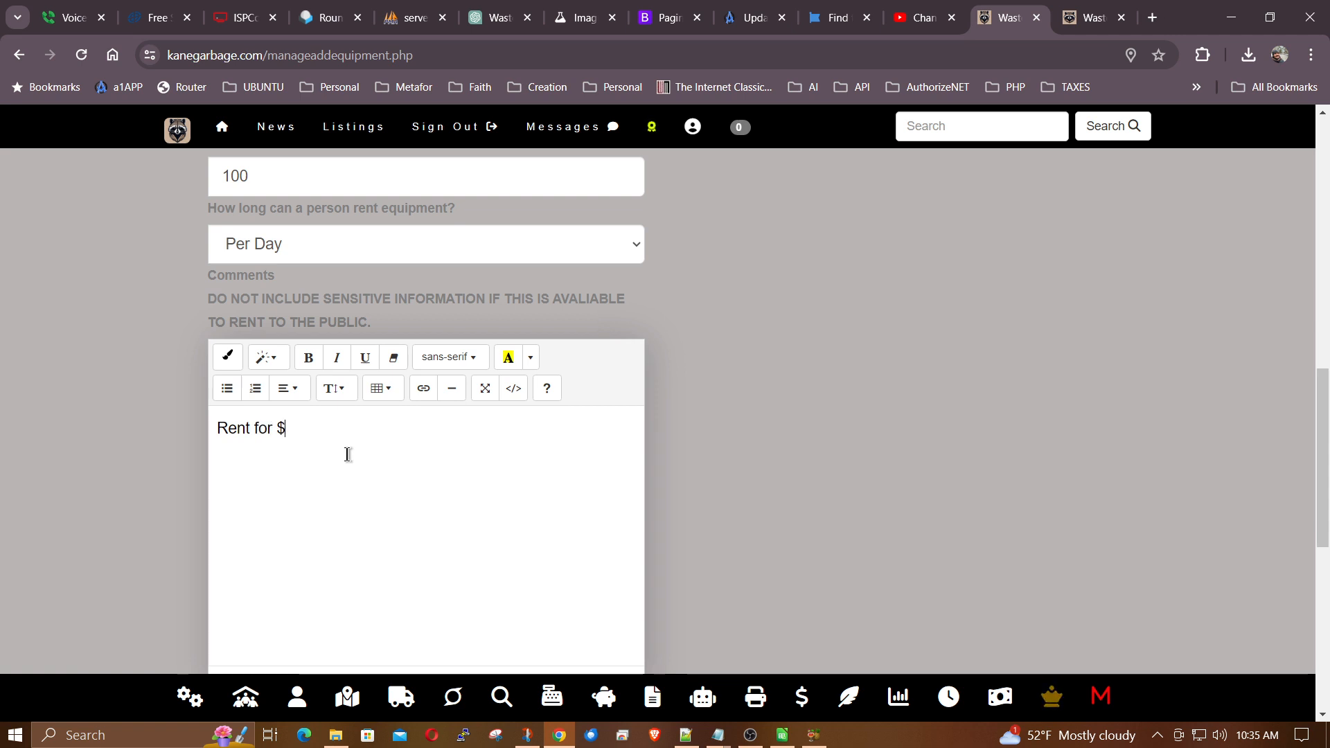
type("100 a day! 4 yard dumpster")
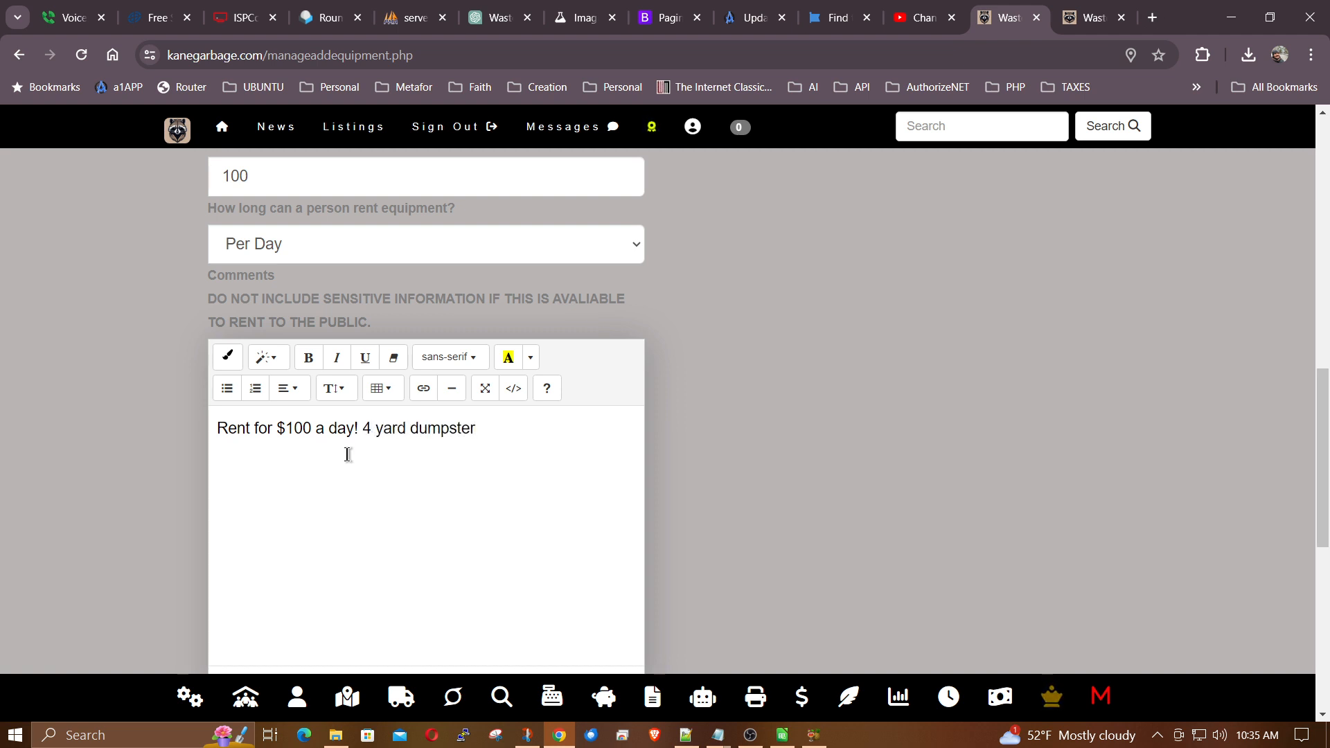
Review the completed entry and submit it to add dumpster 108 to the equipment inventory
scroll(694, 483, "down", 1)
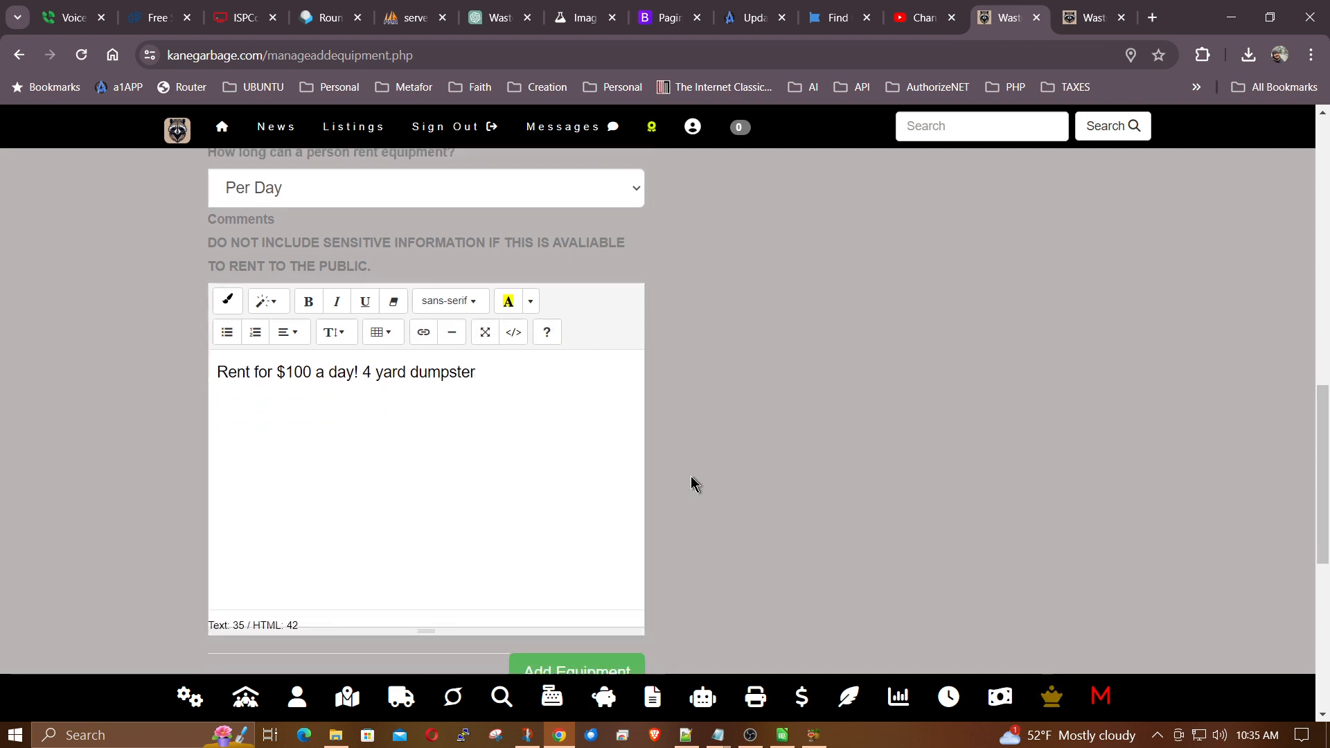
scroll(692, 478, "down", 3)
scroll(692, 478, "up", 4)
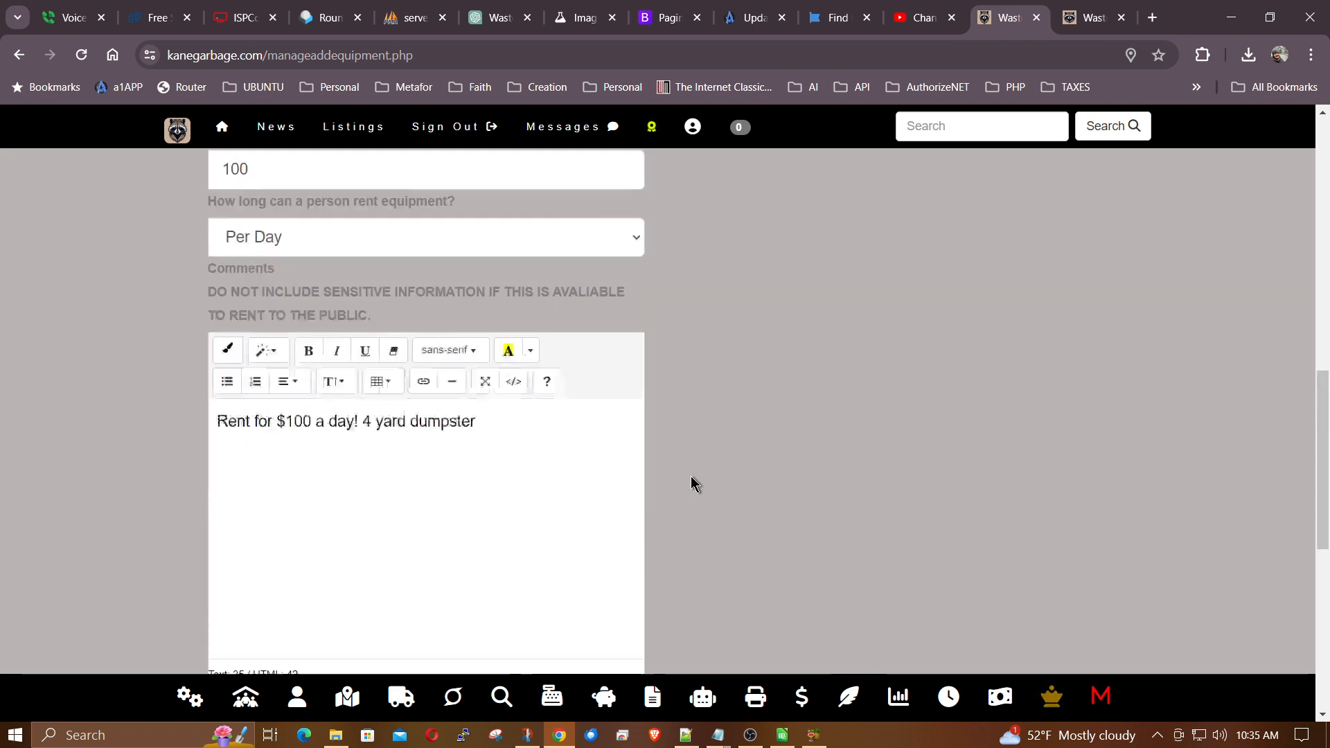
scroll(692, 476, "up", 8)
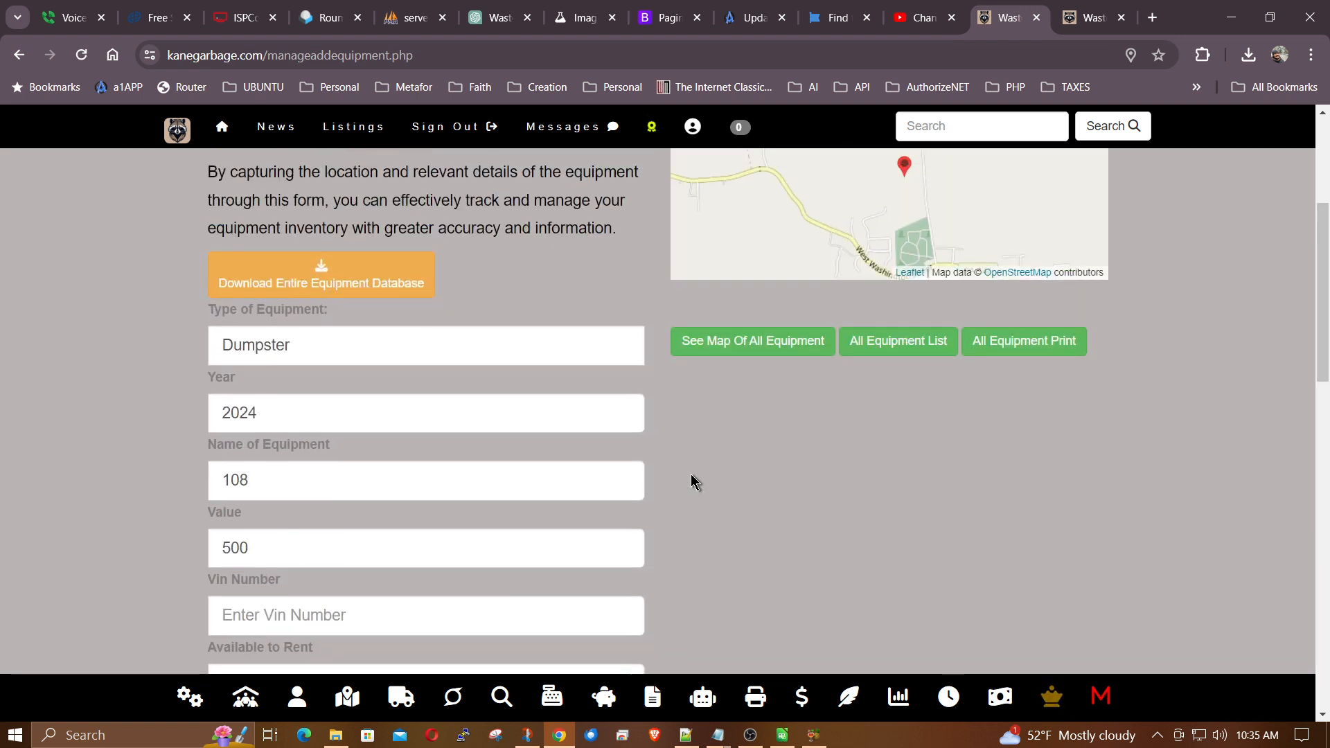
scroll(691, 478, "down", 11)
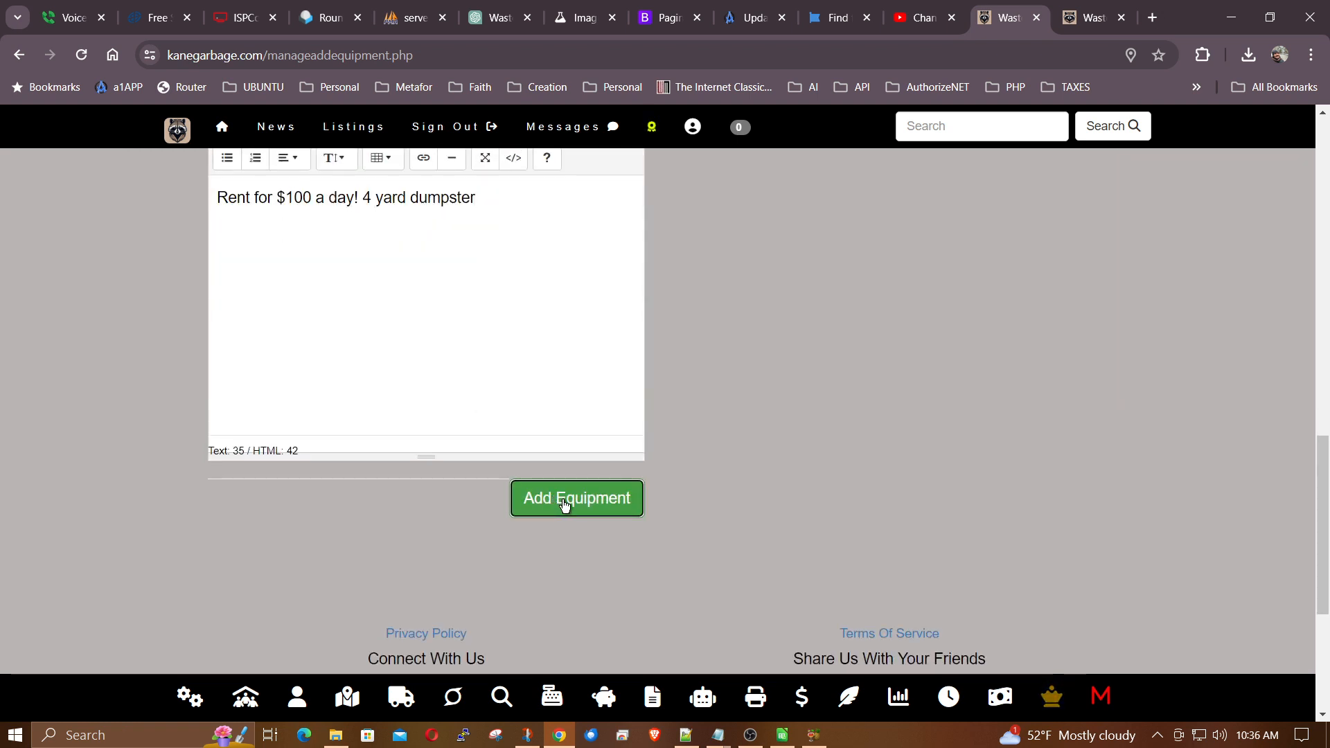
left_click(564, 503)
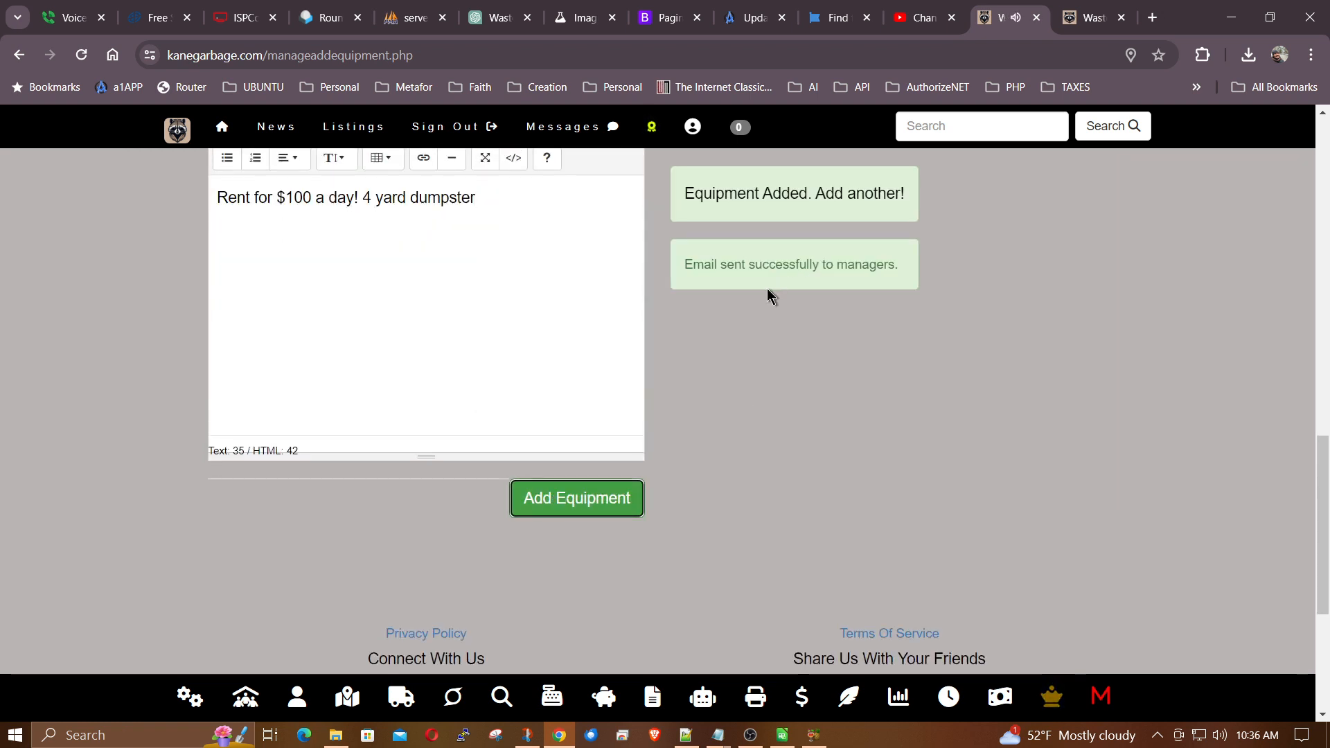
left_click_drag(727, 267, 862, 267)
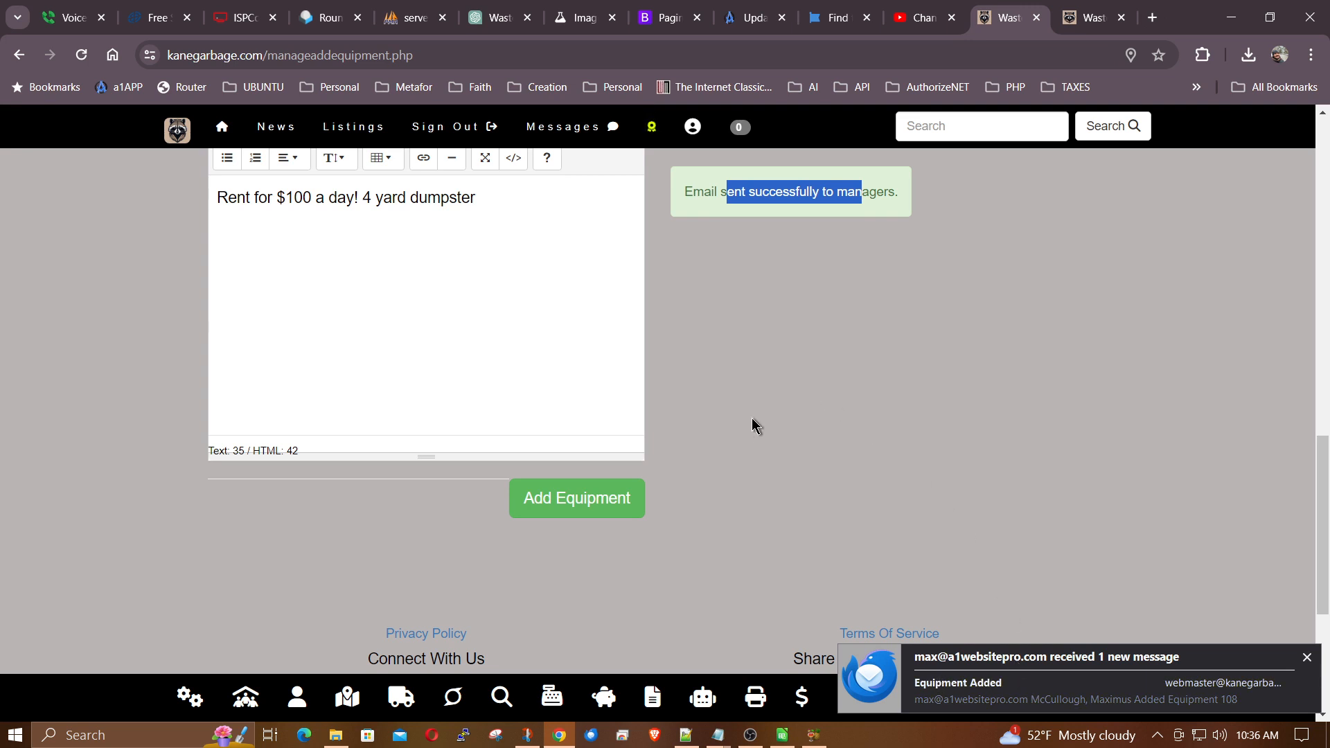
Open the site's home page in a new tab and check the rental listing for 108 in its pricing section
scroll(658, 405, "up", 3)
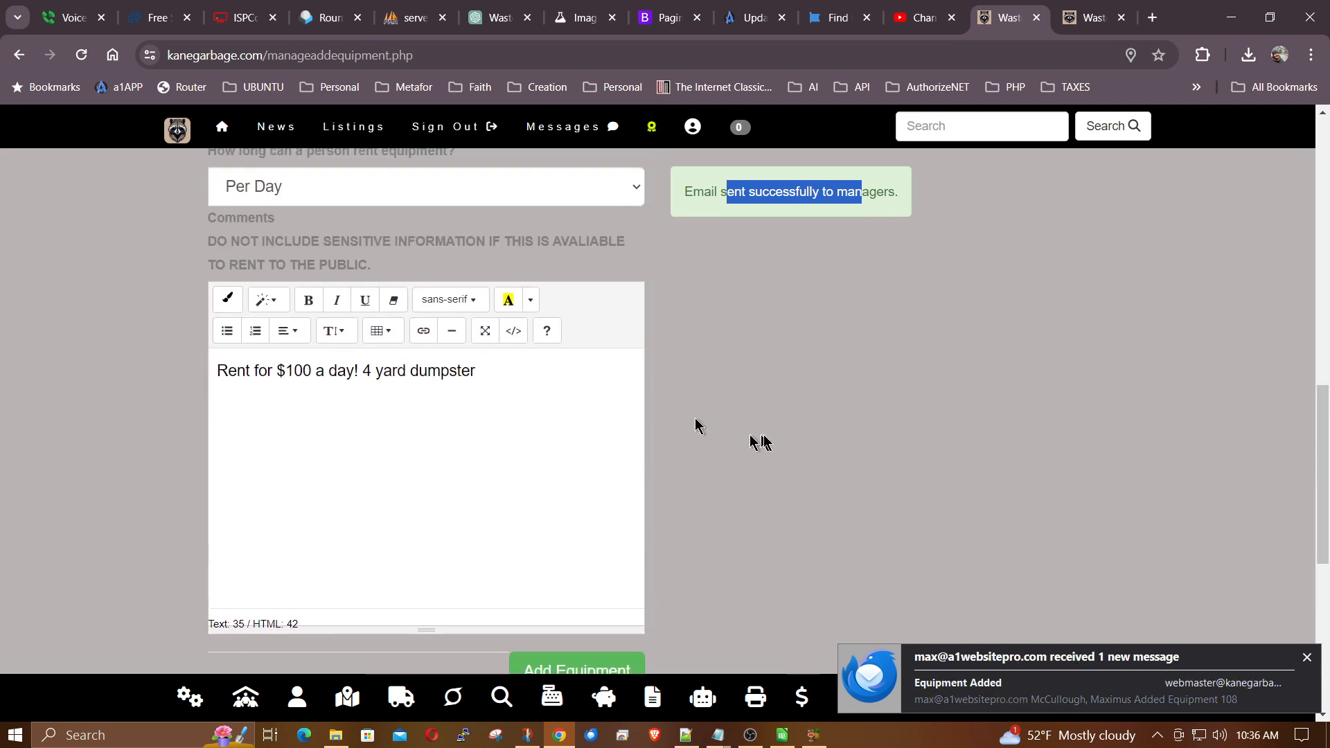
scroll(764, 434, "up", 3)
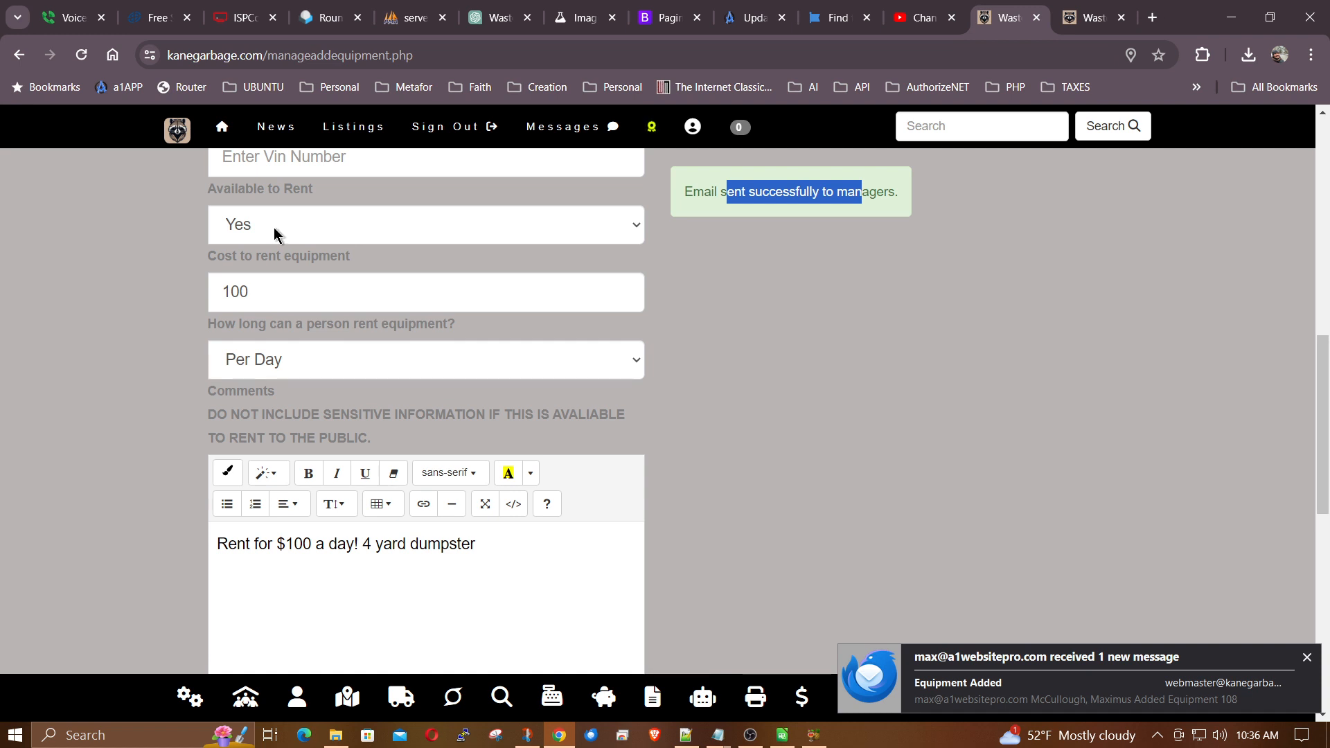
right_click(216, 125)
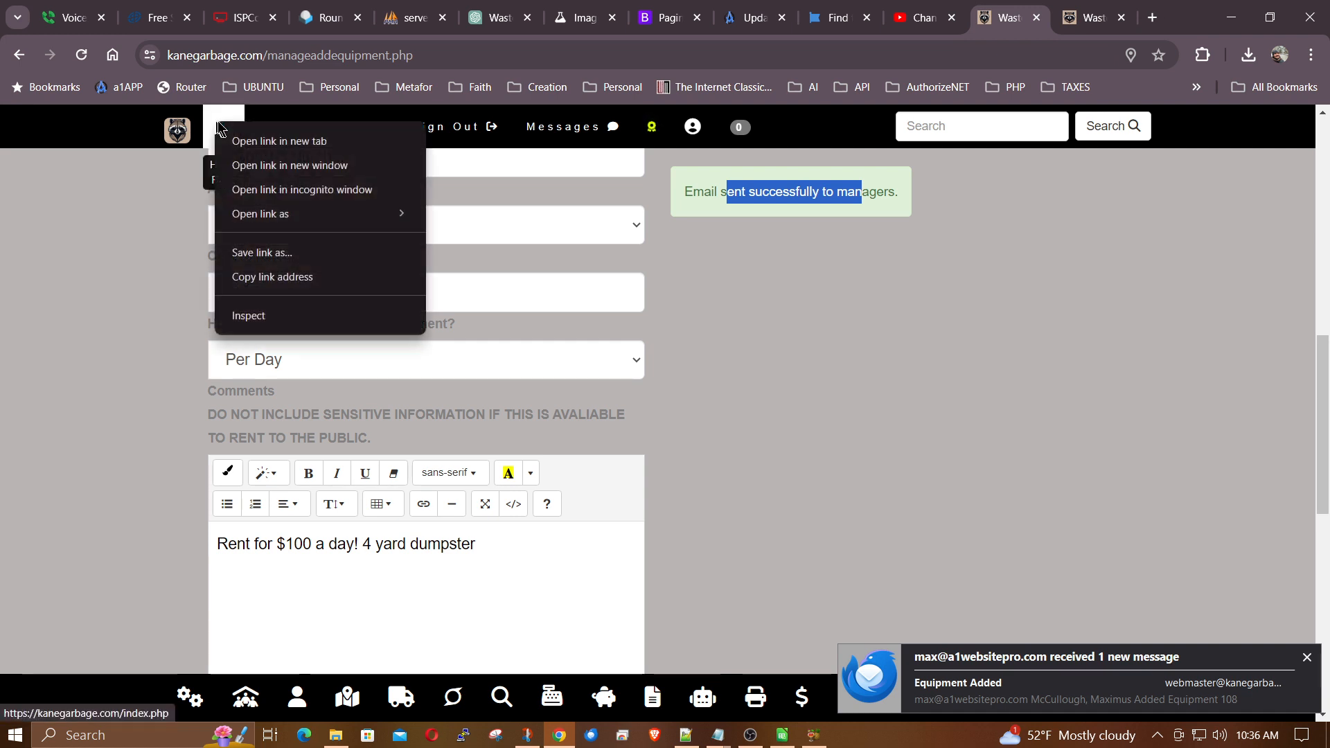
left_click(251, 138)
left_click(994, 25)
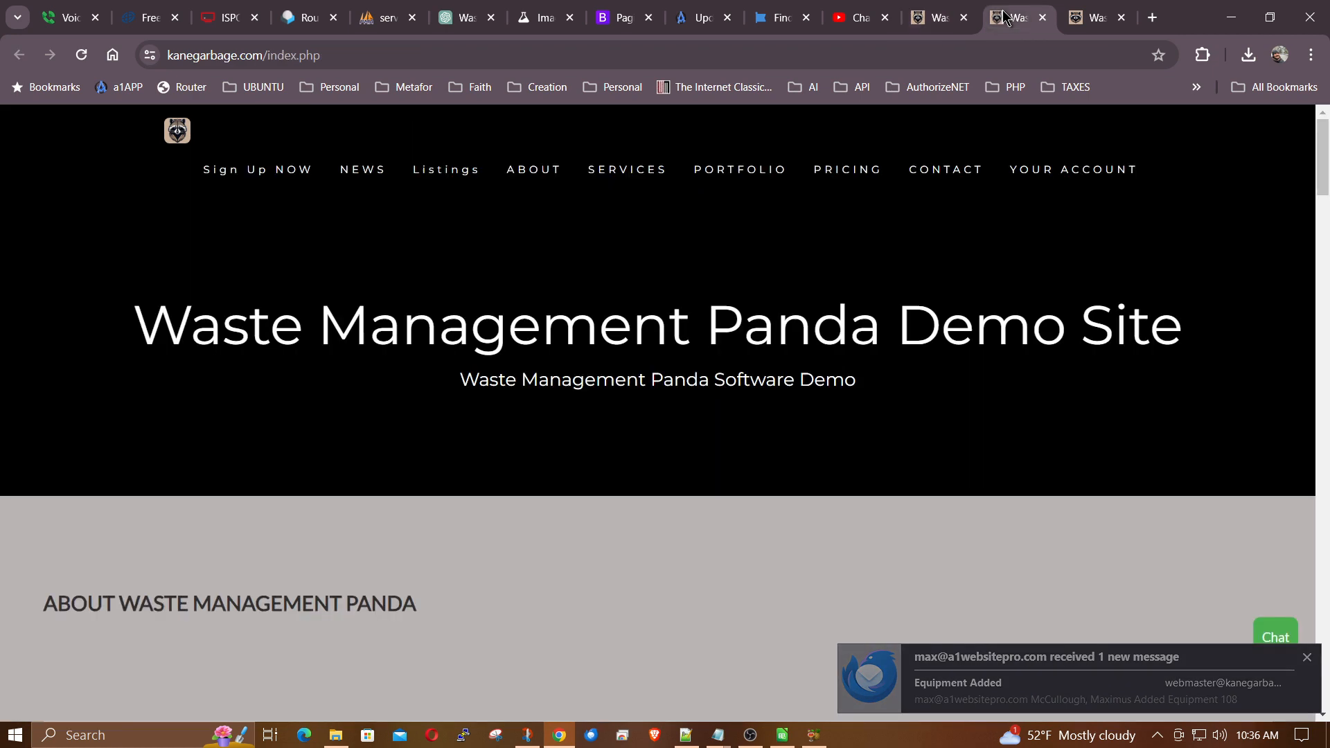
left_click(845, 187)
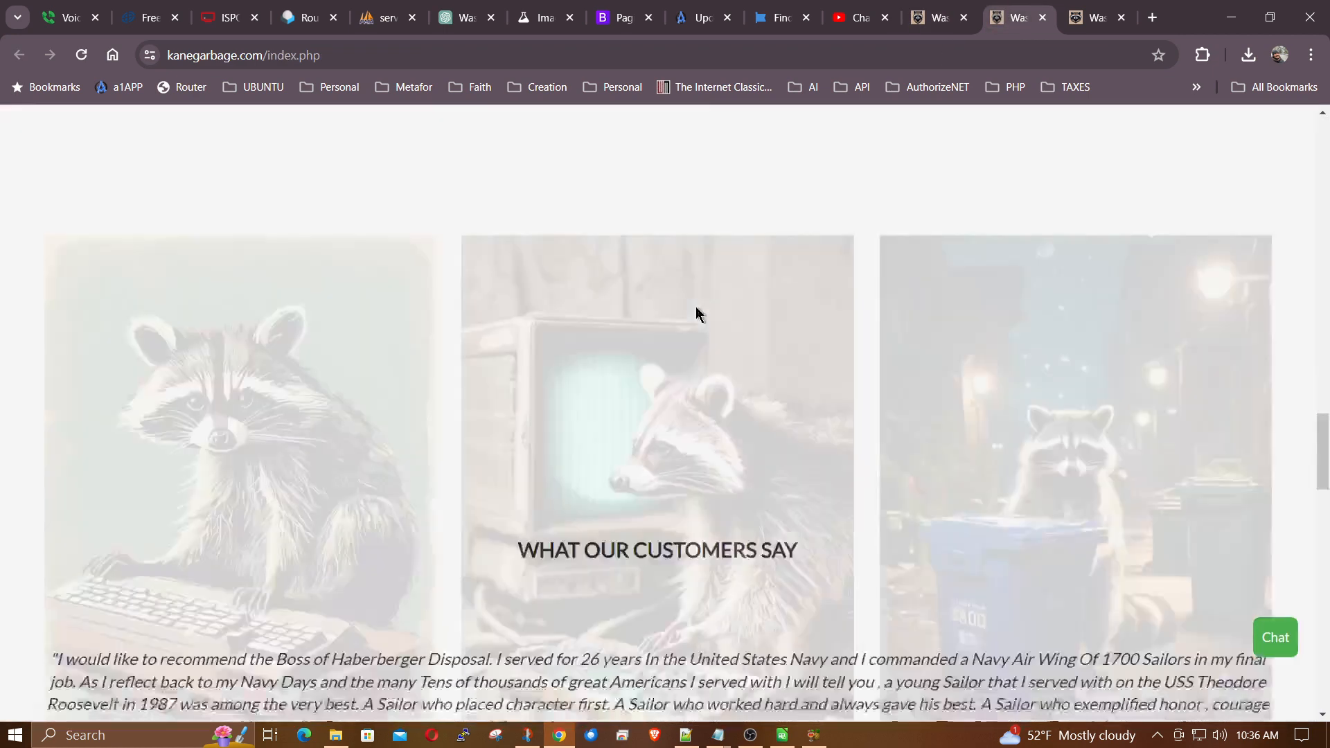
scroll(695, 306, "down", 1)
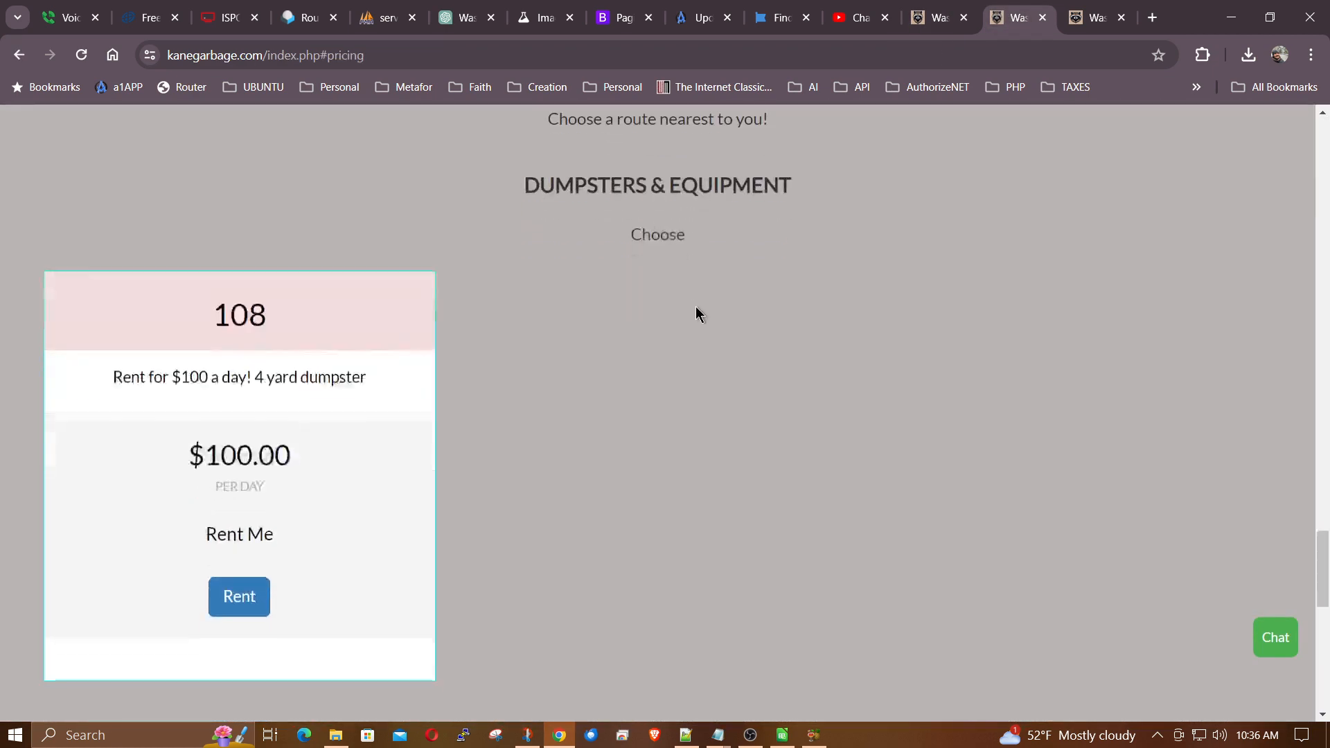
double_click(218, 324)
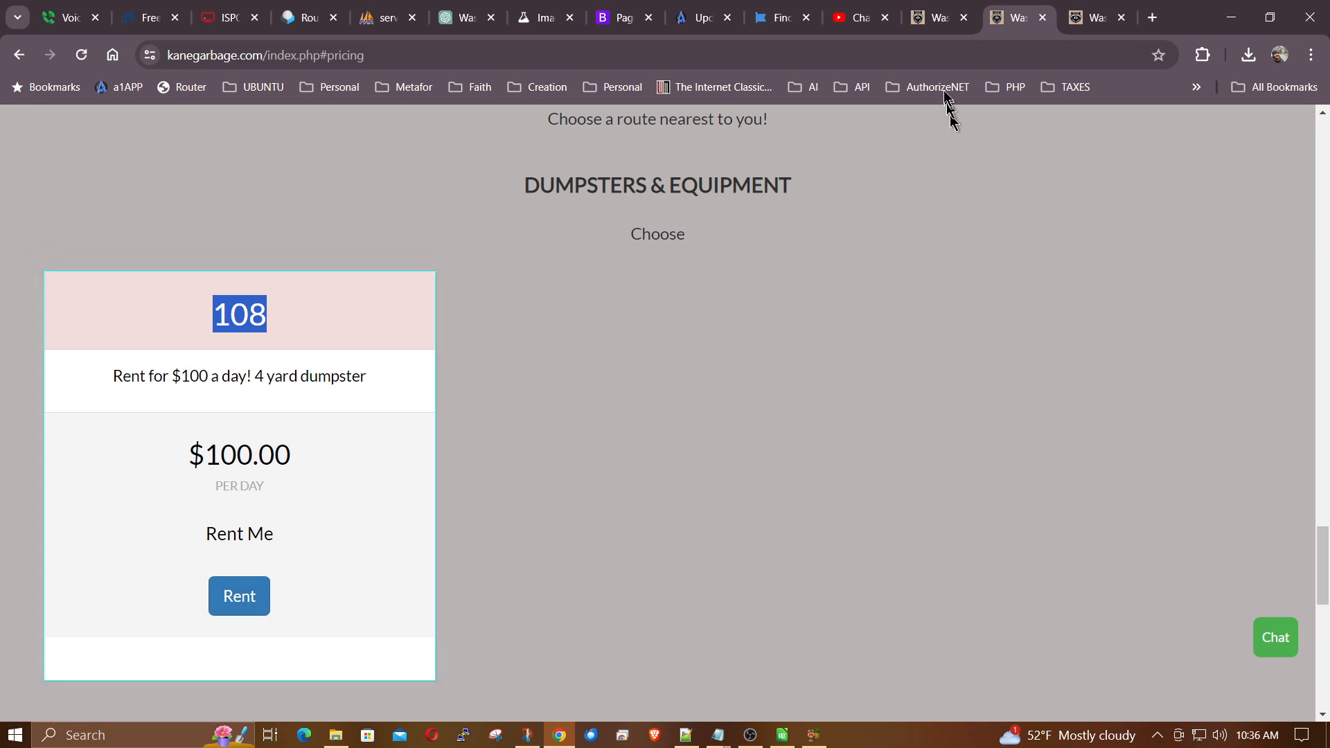
Return to the equipment entry form and change the name of the equipment to "Dumpster 108"
left_click(936, 20)
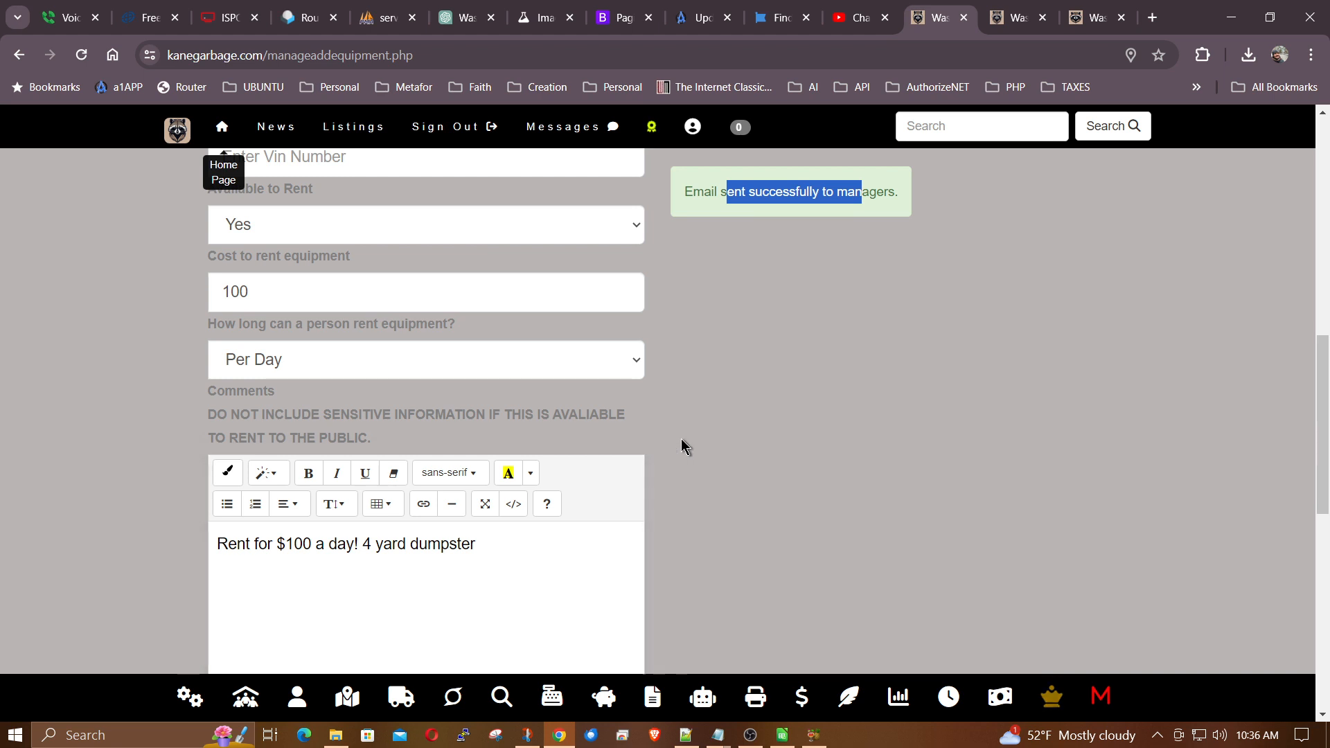
scroll(682, 439, "up", 9)
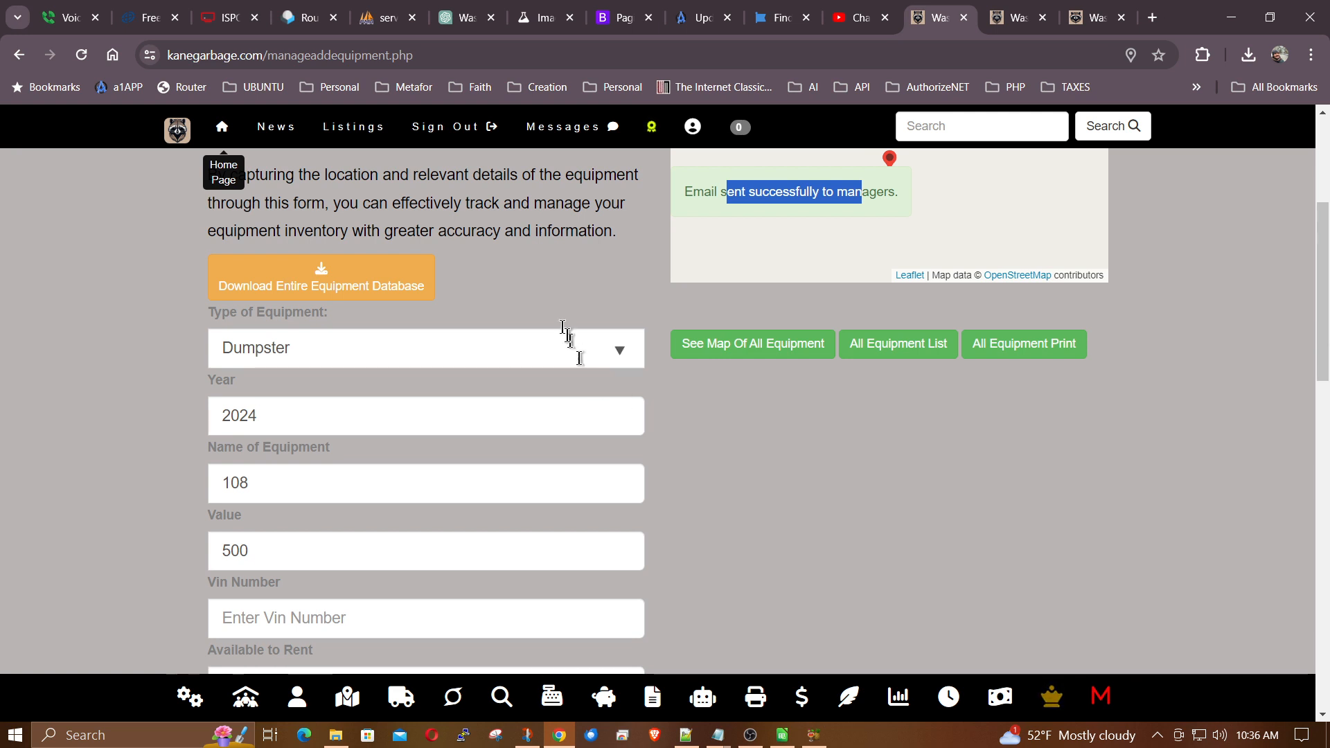
scroll(541, 272, "up", 1)
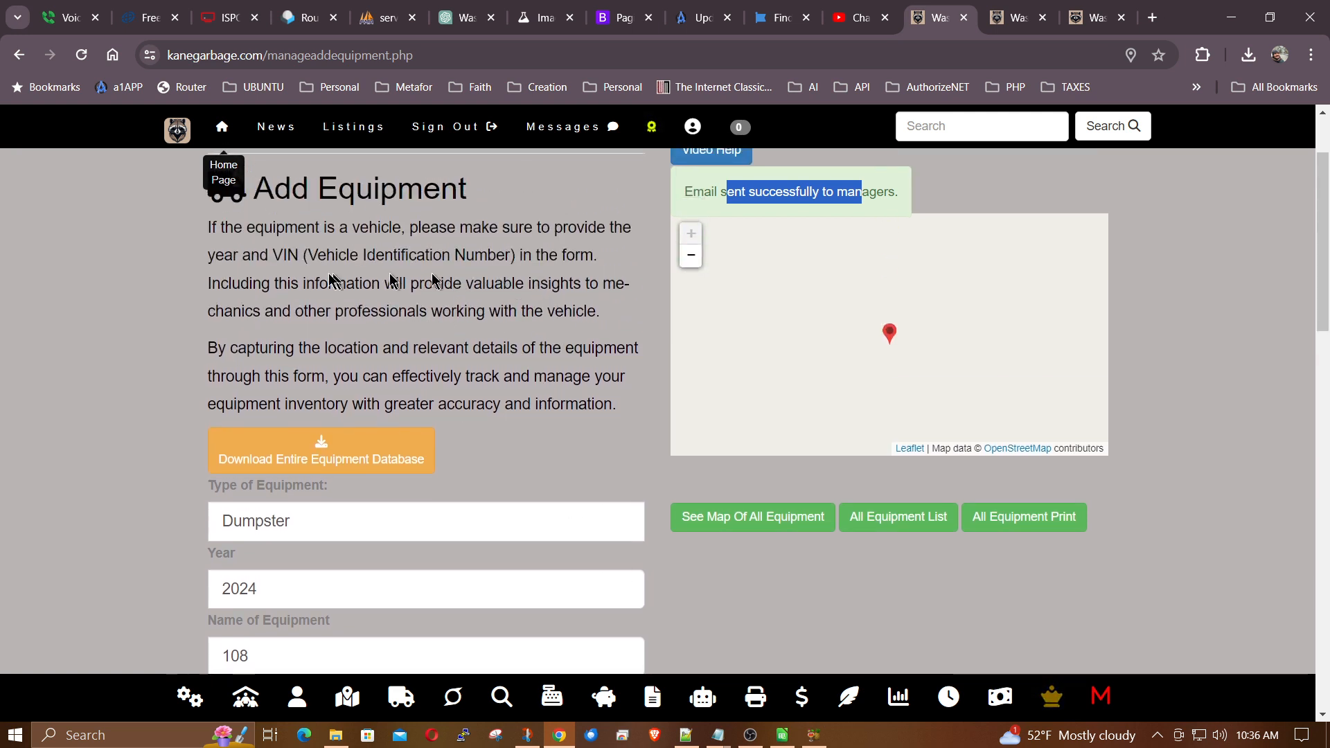
scroll(374, 302, "up", 1)
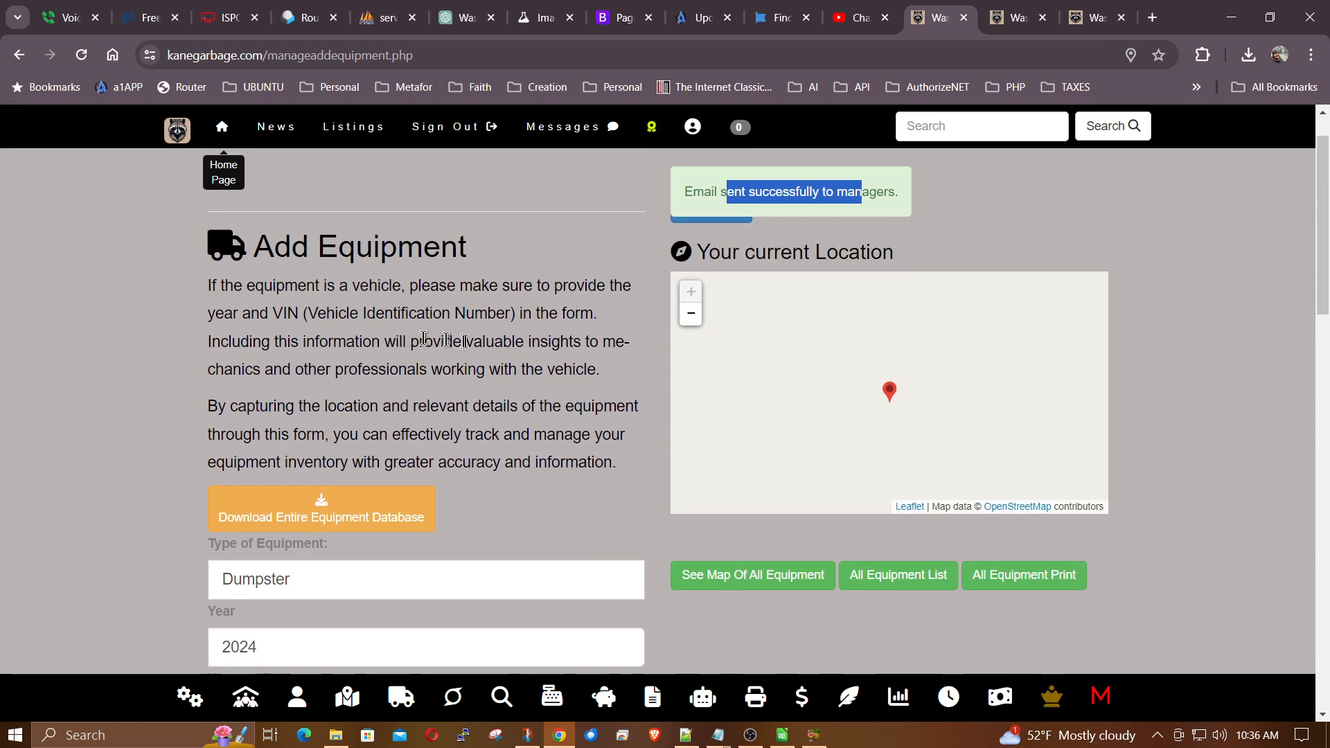
scroll(444, 340, "down", 2)
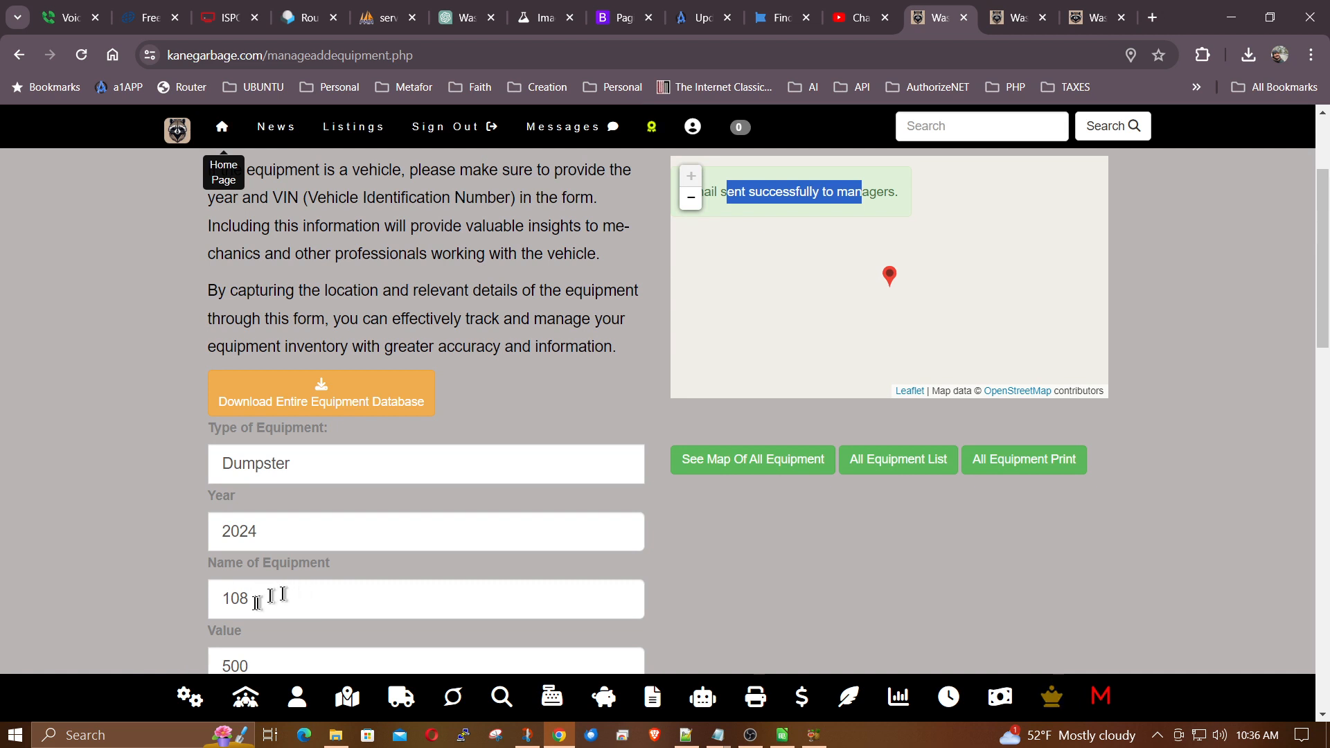
left_click(226, 600)
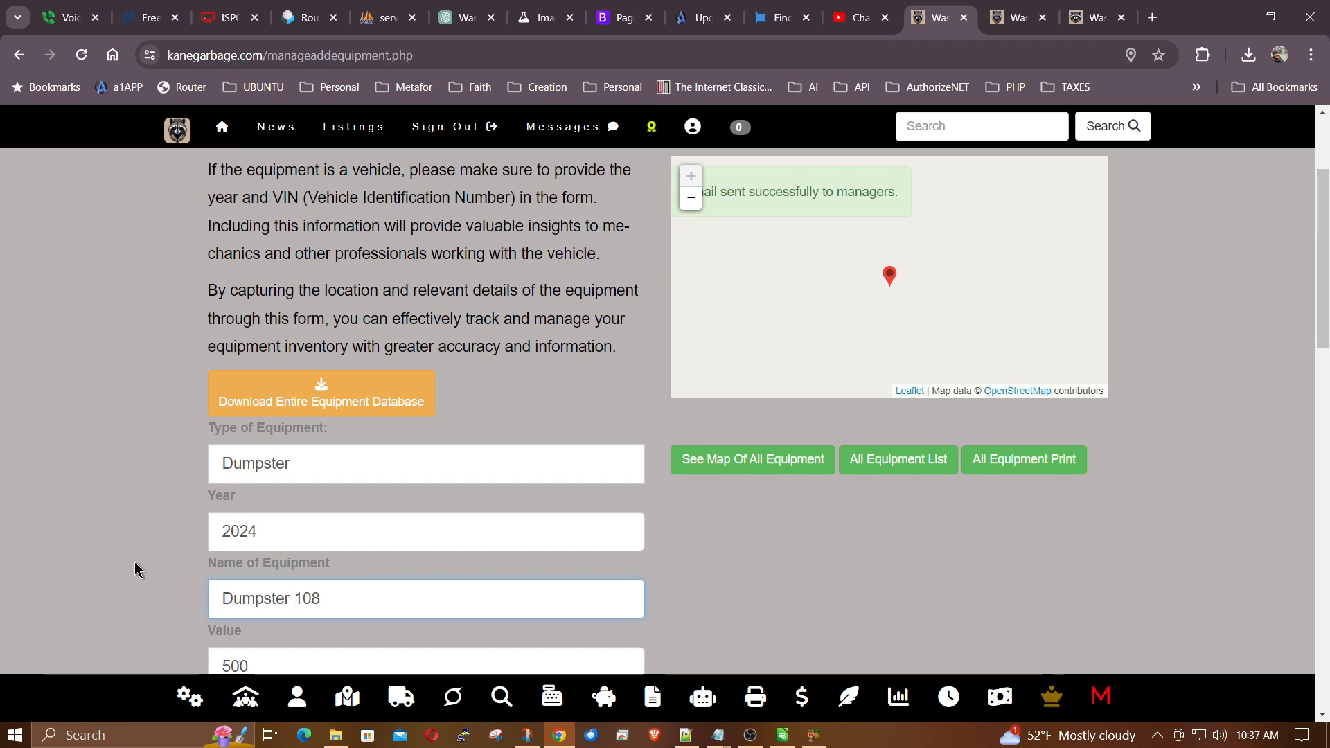
Open the map of all equipment and examine where the equipment markers are located around Kane and Bradford
scroll(564, 347, "up", 1)
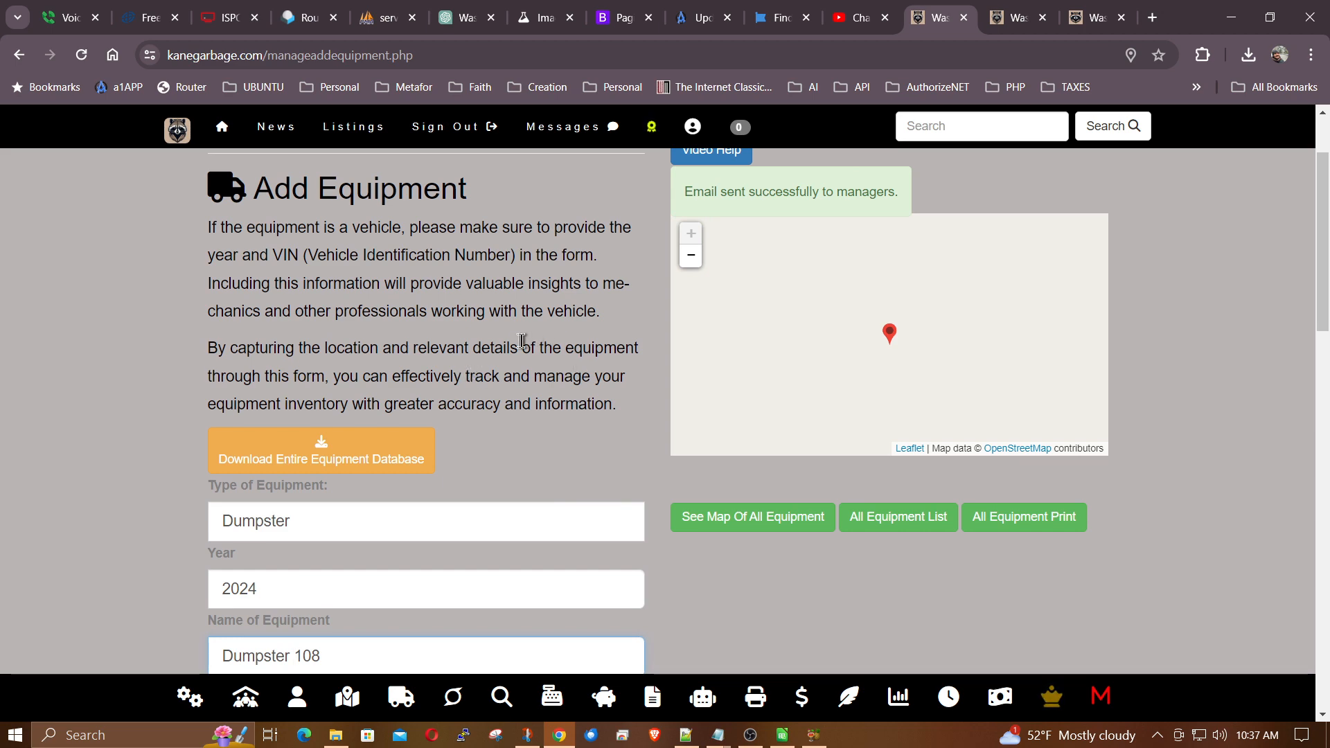
scroll(521, 341, "up", 1)
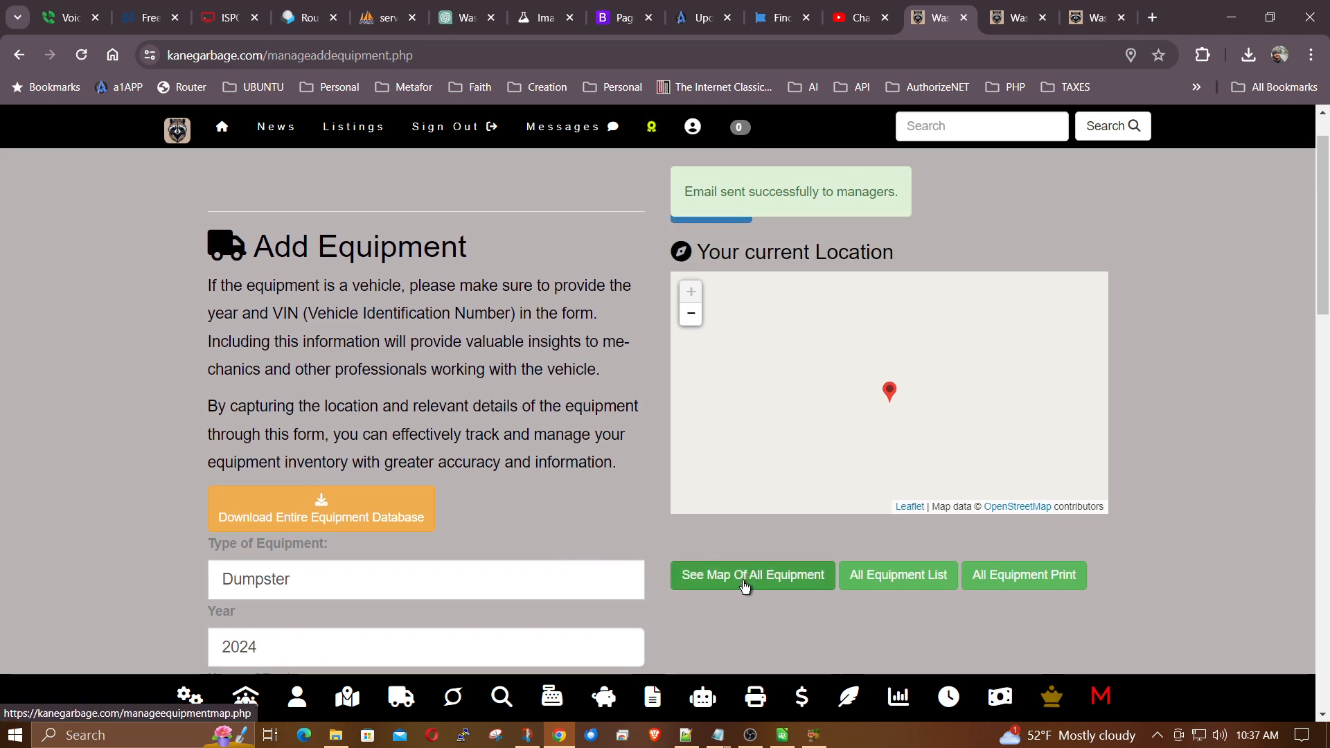
left_click(745, 582)
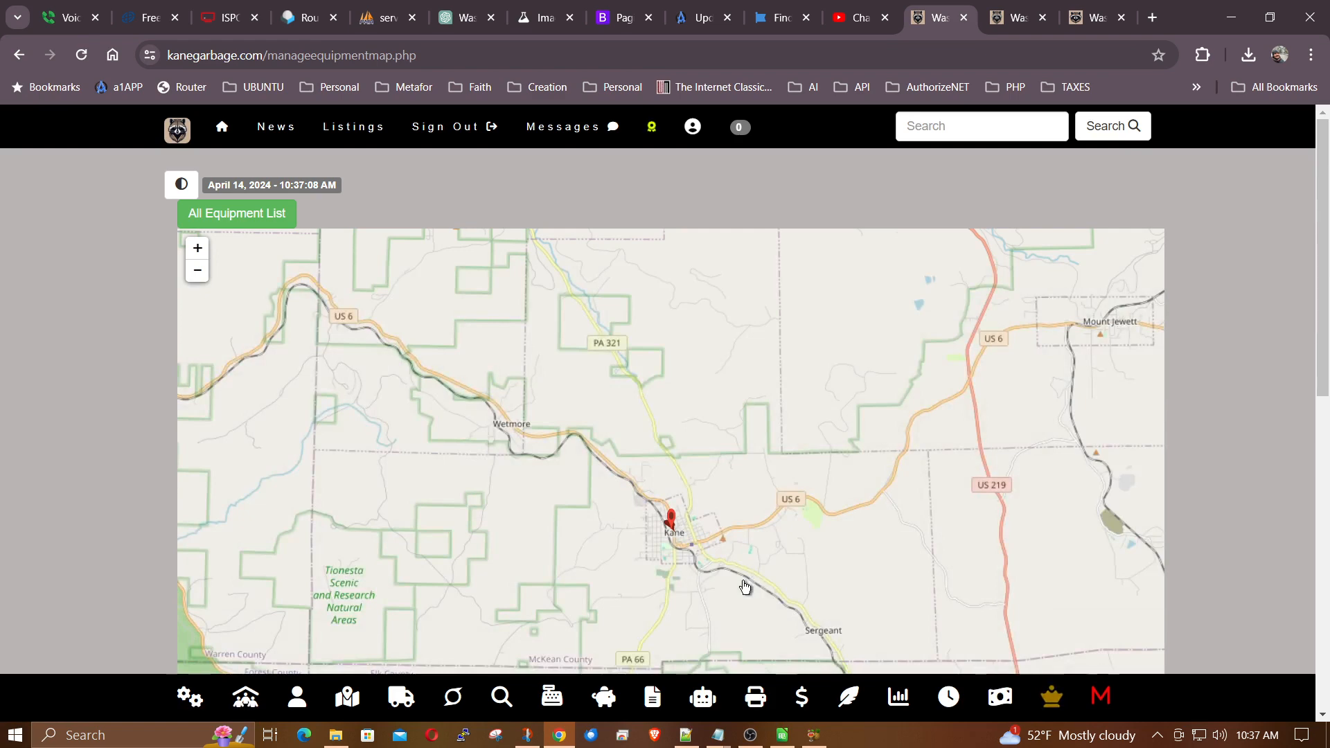
left_click(670, 532)
scroll(573, 531, "down", 1)
scroll(76, 475, "down", 2)
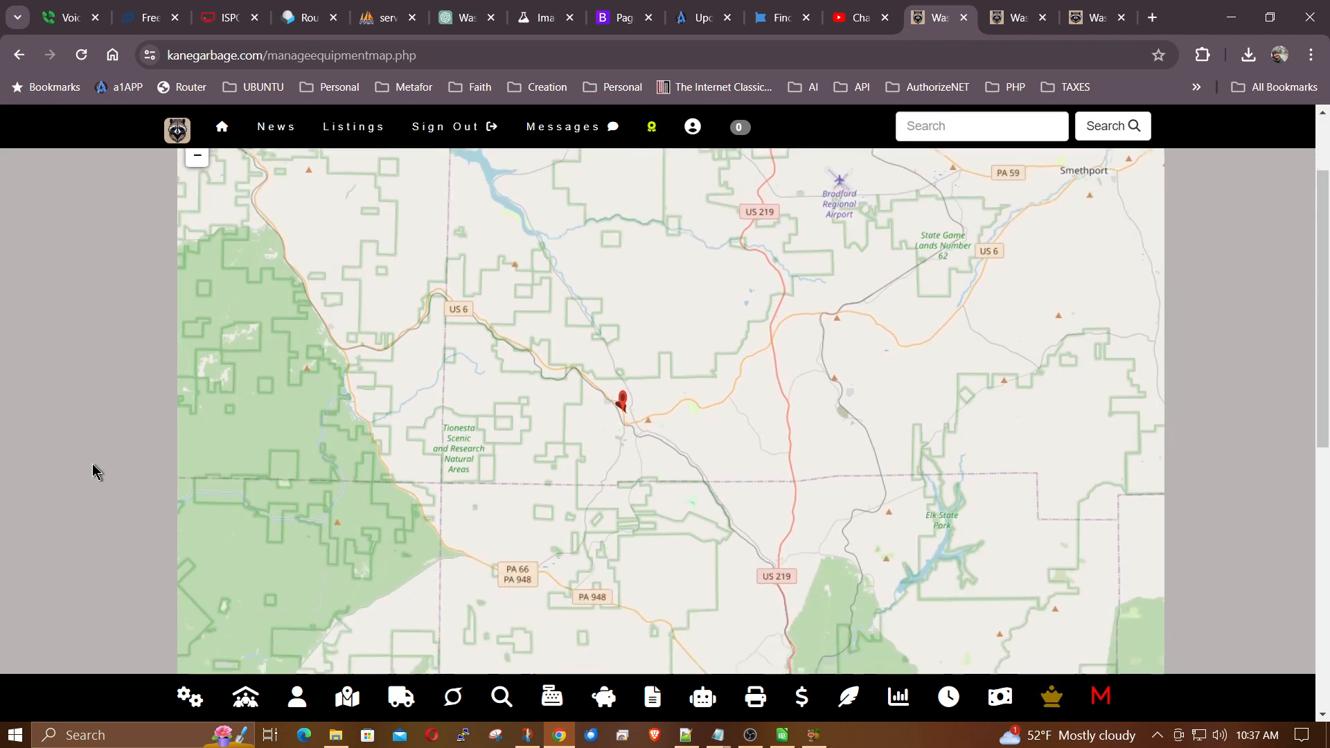
scroll(93, 471, "down", 2)
scroll(604, 477, "down", 2)
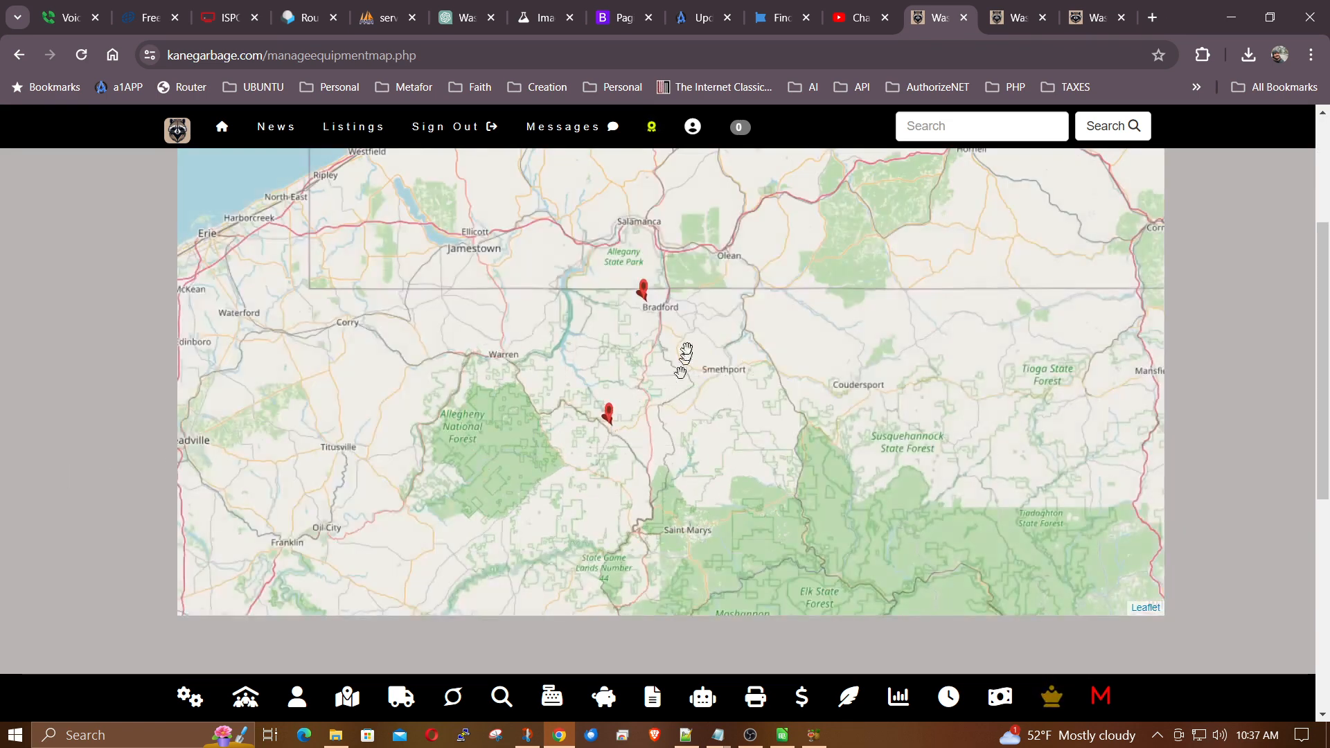
mouse_move(646, 299)
scroll(816, 393, "up", 1)
mouse_move(623, 381)
left_mouse_down()
mouse_move(648, 410)
mouse_move(838, 516)
left_mouse_up()
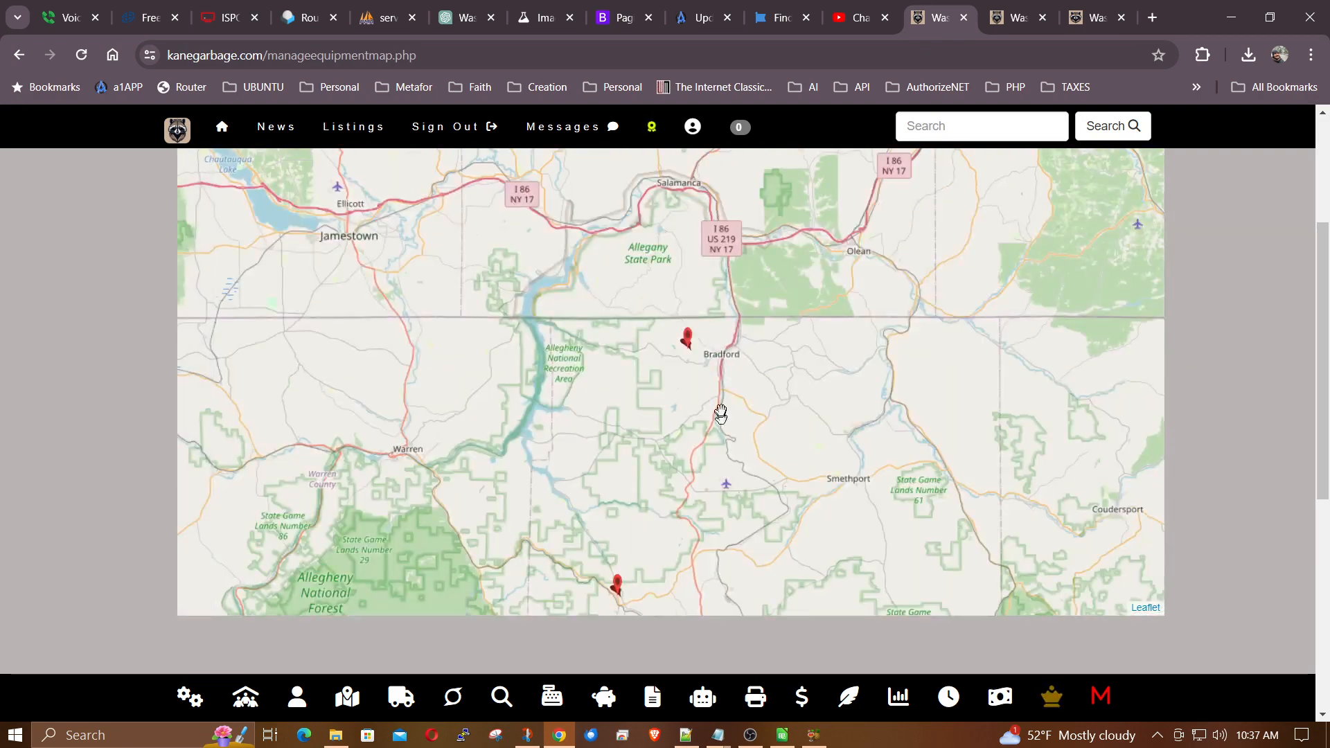
mouse_move(690, 353)
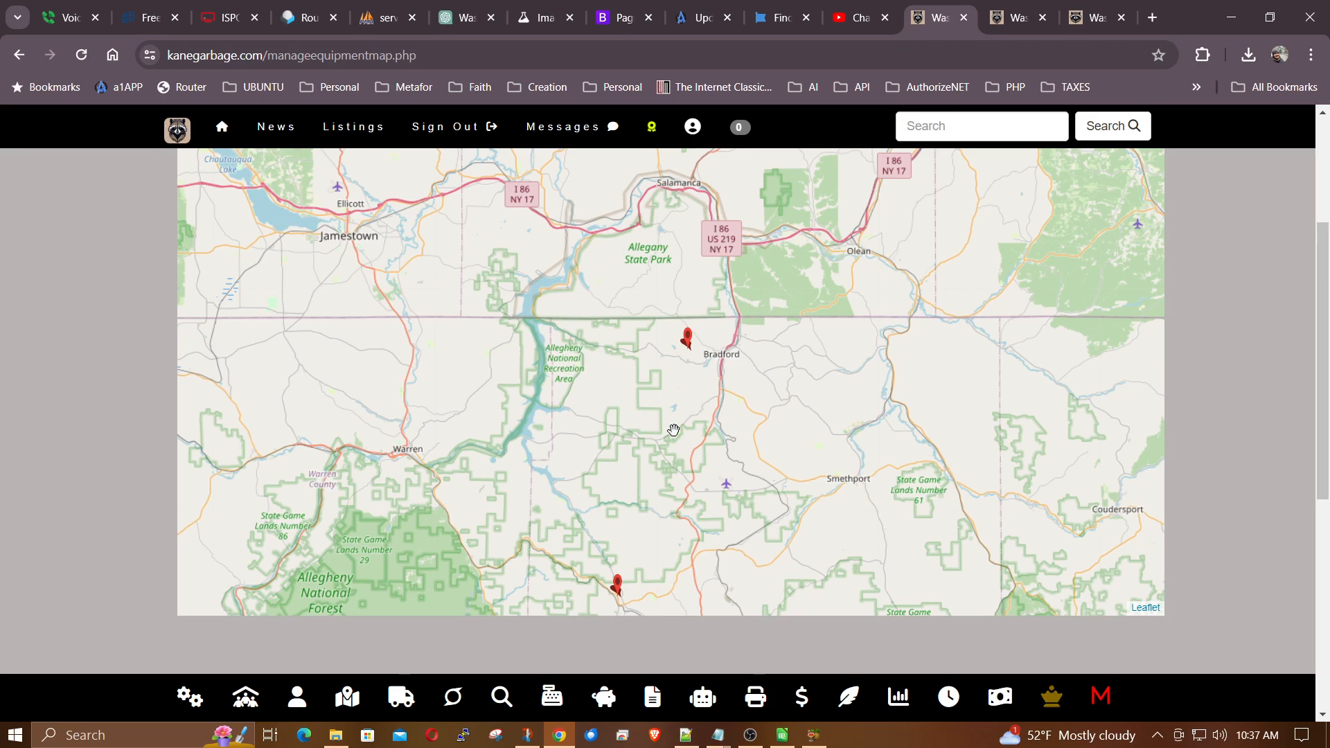
scroll(679, 422, "down", 1)
mouse_move(689, 392)
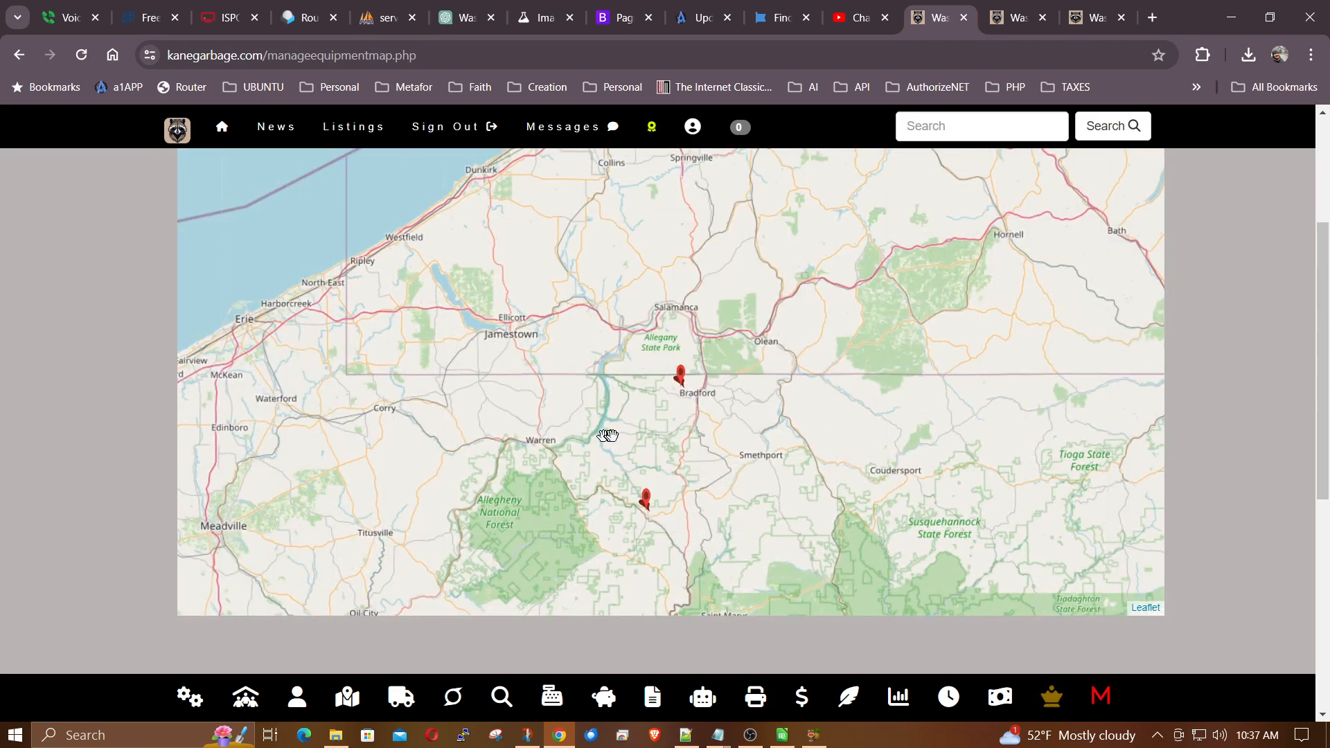
Open the list of all equipment, select "108 2024" and review its details
scroll(132, 452, "up", 3)
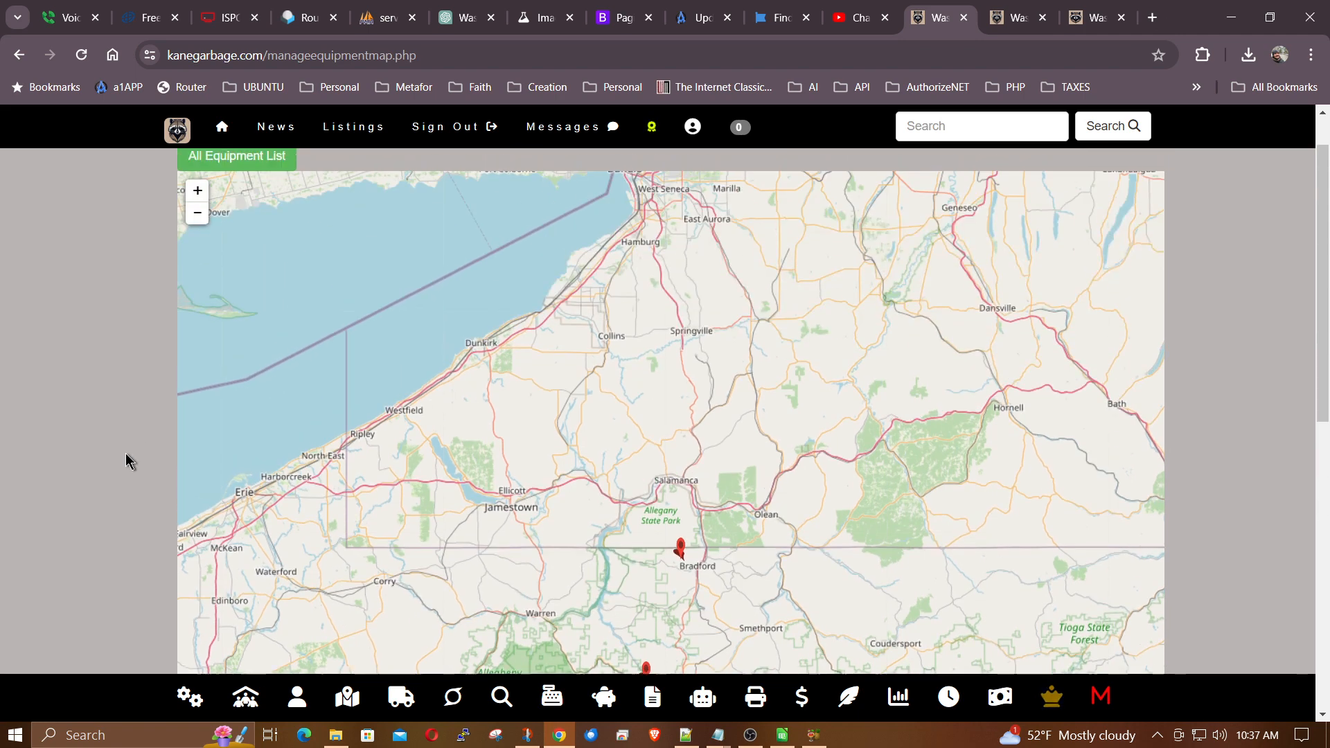
scroll(126, 453, "up", 1)
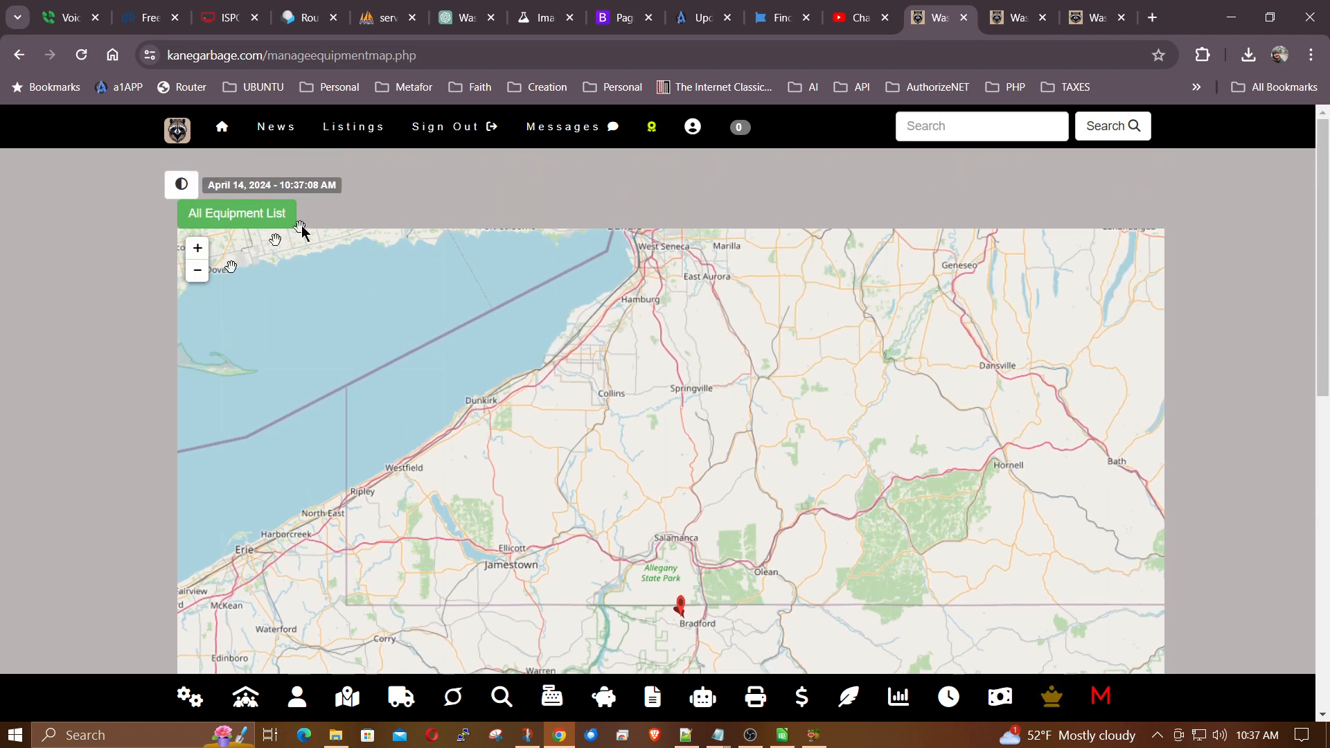
left_click(251, 212)
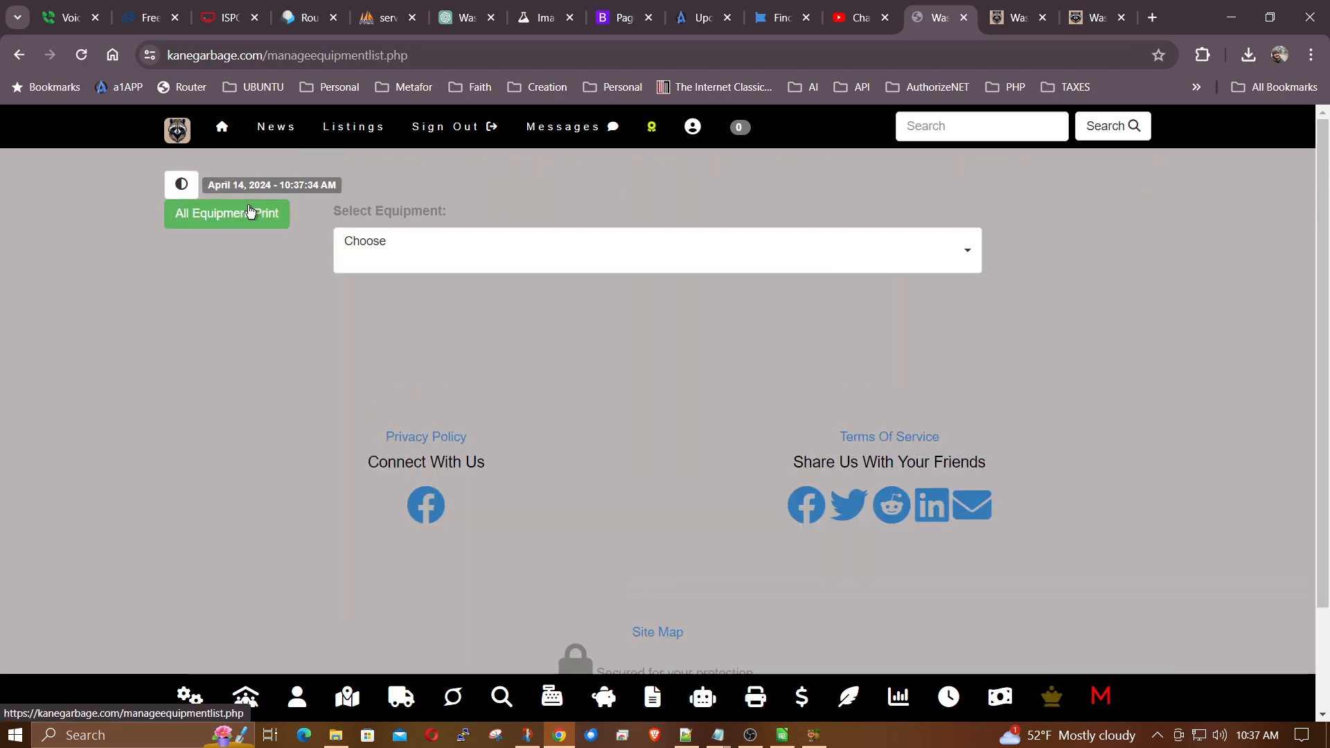
left_click(552, 250)
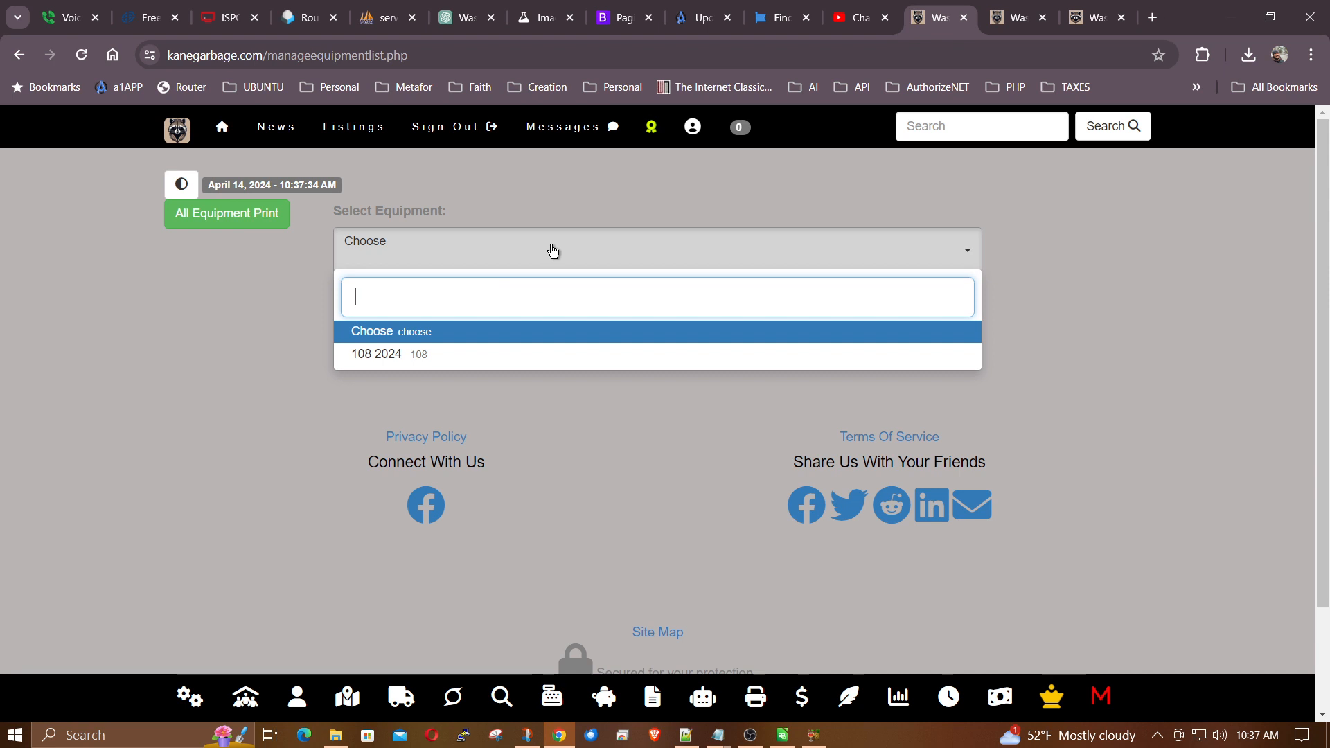
left_click(374, 356)
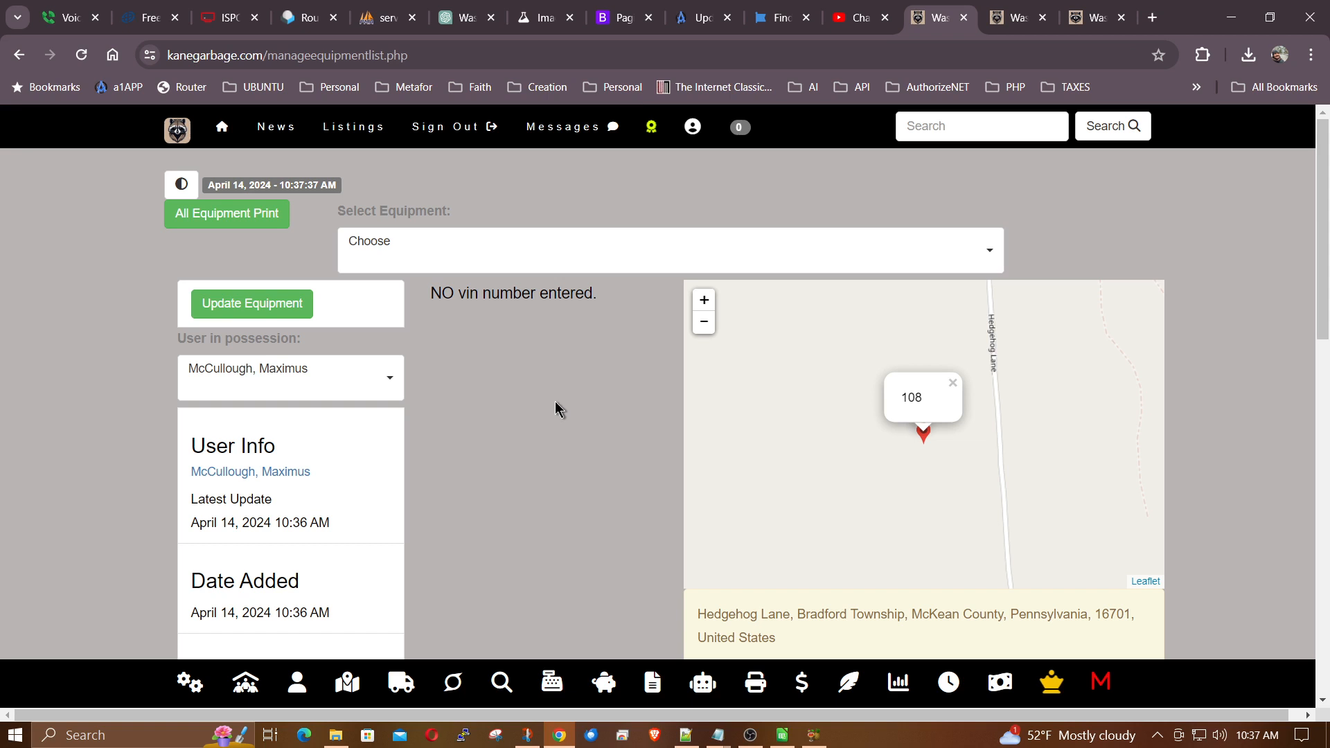
scroll(556, 403, "down", 2)
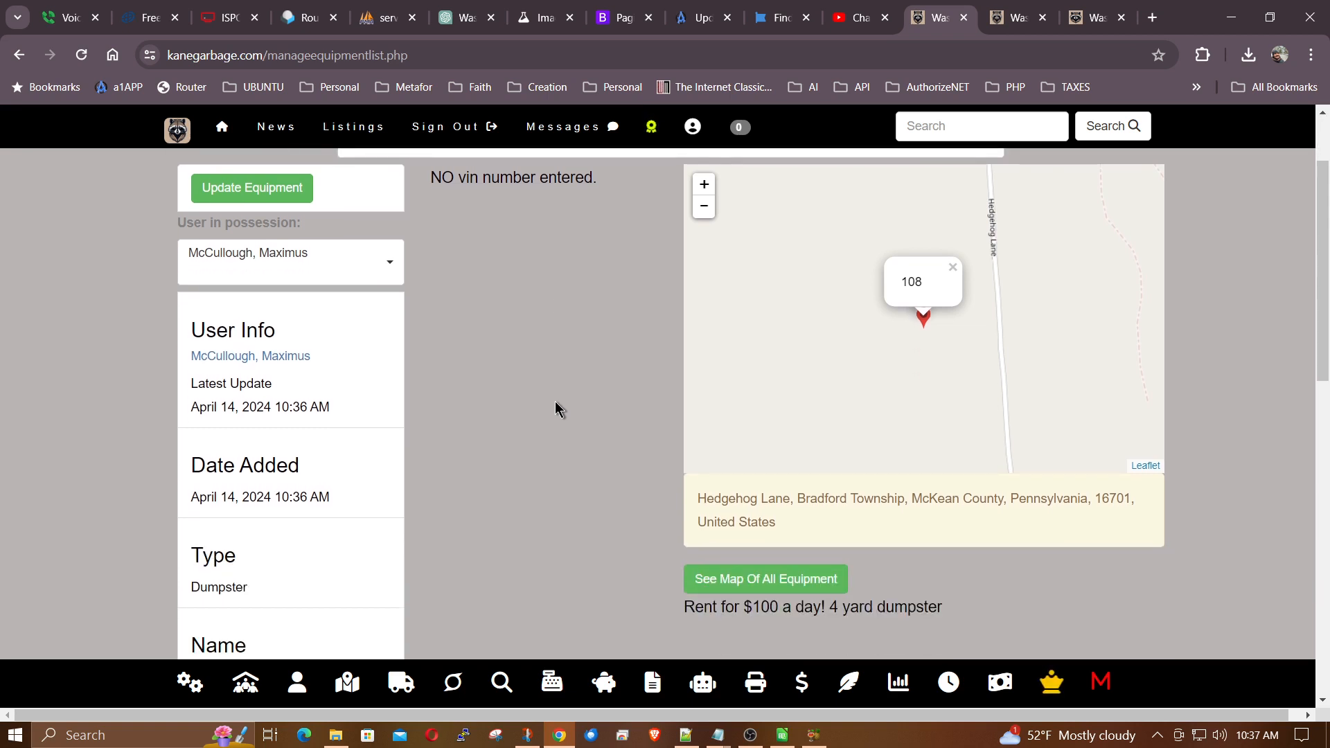
scroll(556, 403, "down", 3)
Return from the equipment record to a blank Add Equipment form
scroll(556, 403, "up", 3)
scroll(556, 404, "up", 2)
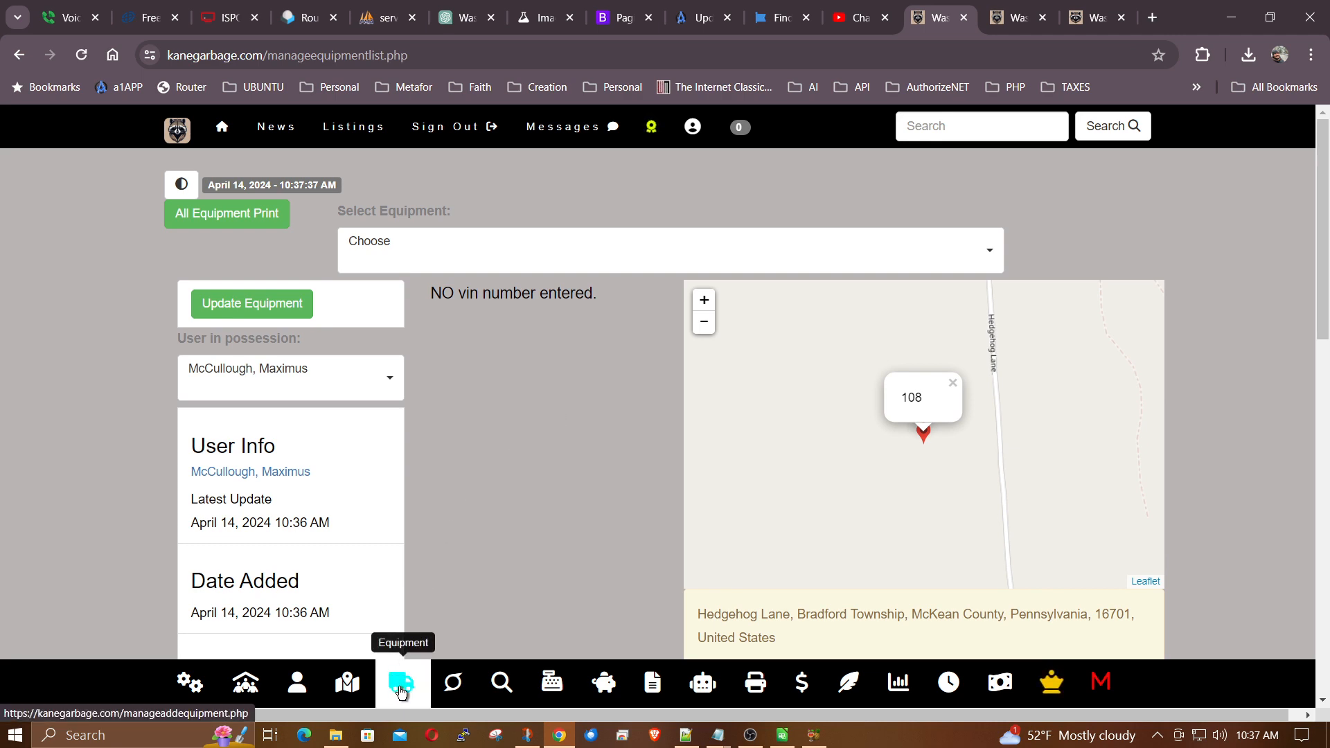
scroll(360, 429, "down", 3)
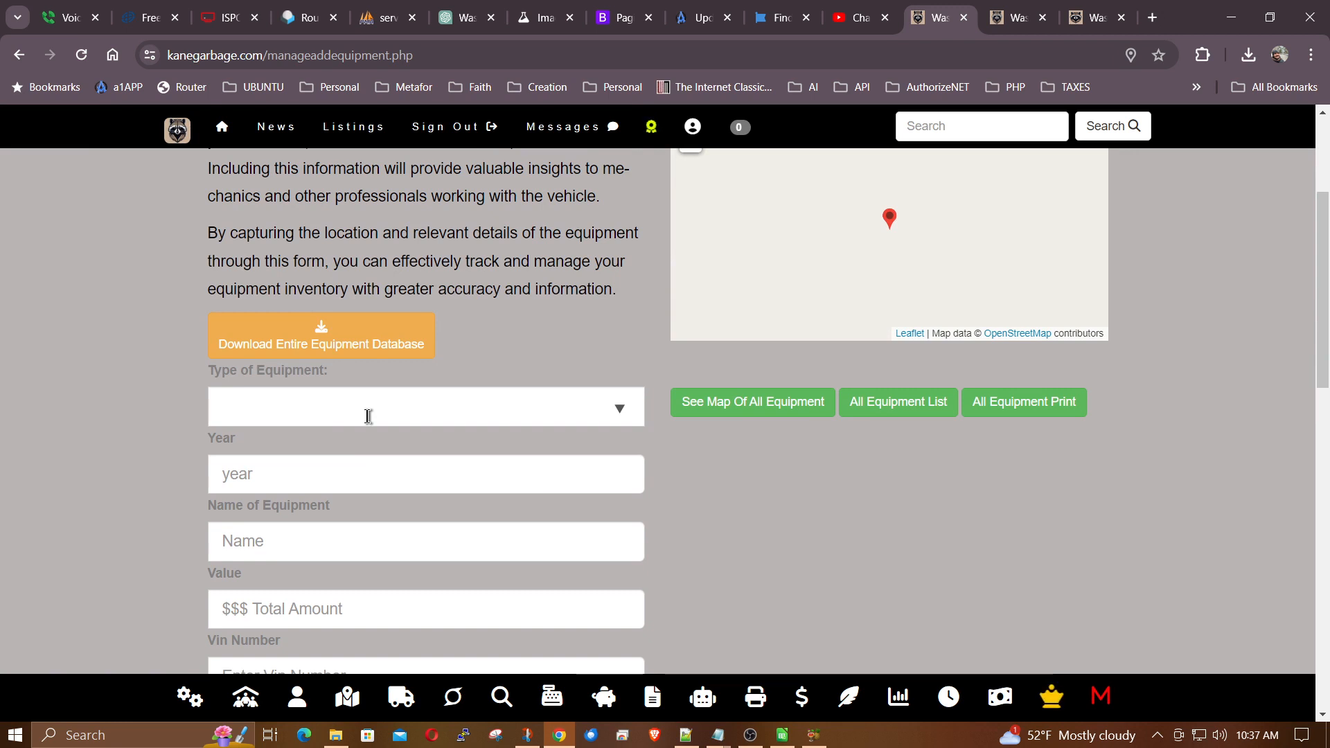
Examine the blank Add Equipment form, from the introductory text and location map to the VIN number, rental availability and comments fields
scroll(362, 519, "down", 3)
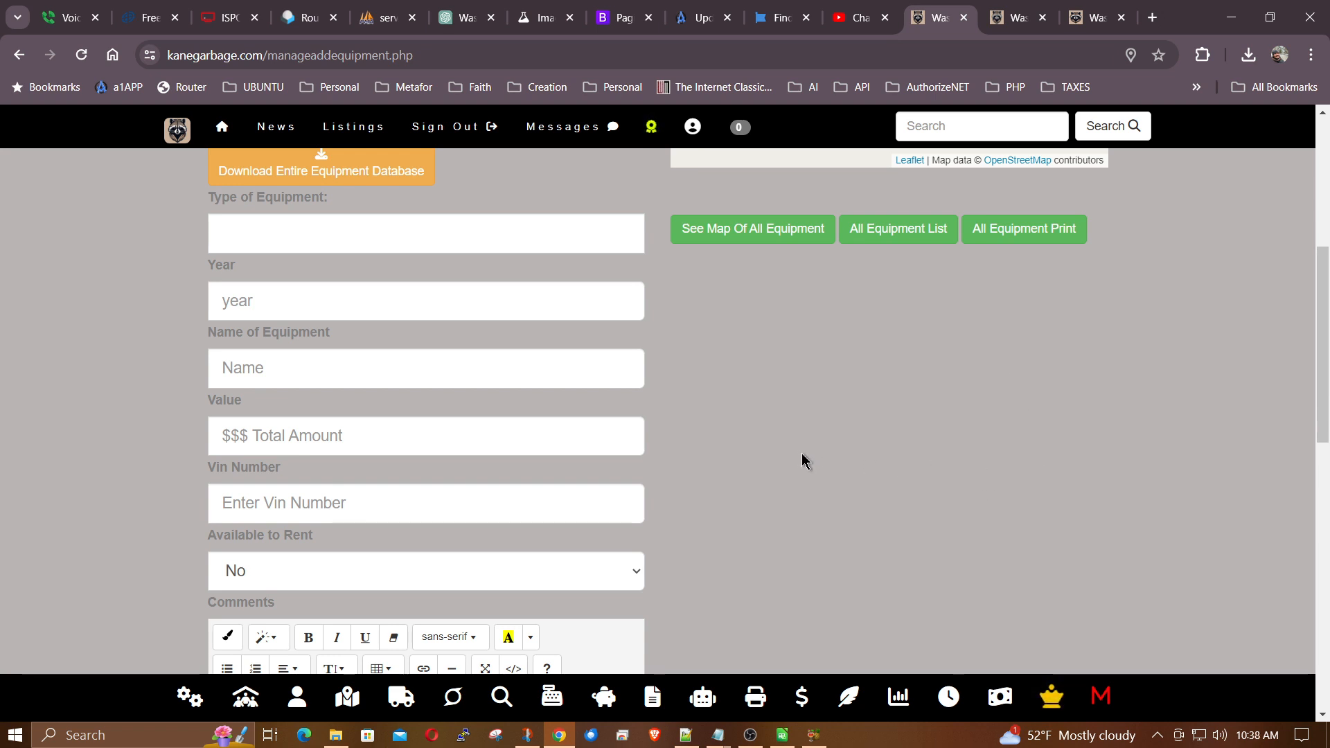
scroll(803, 457, "down", 1)
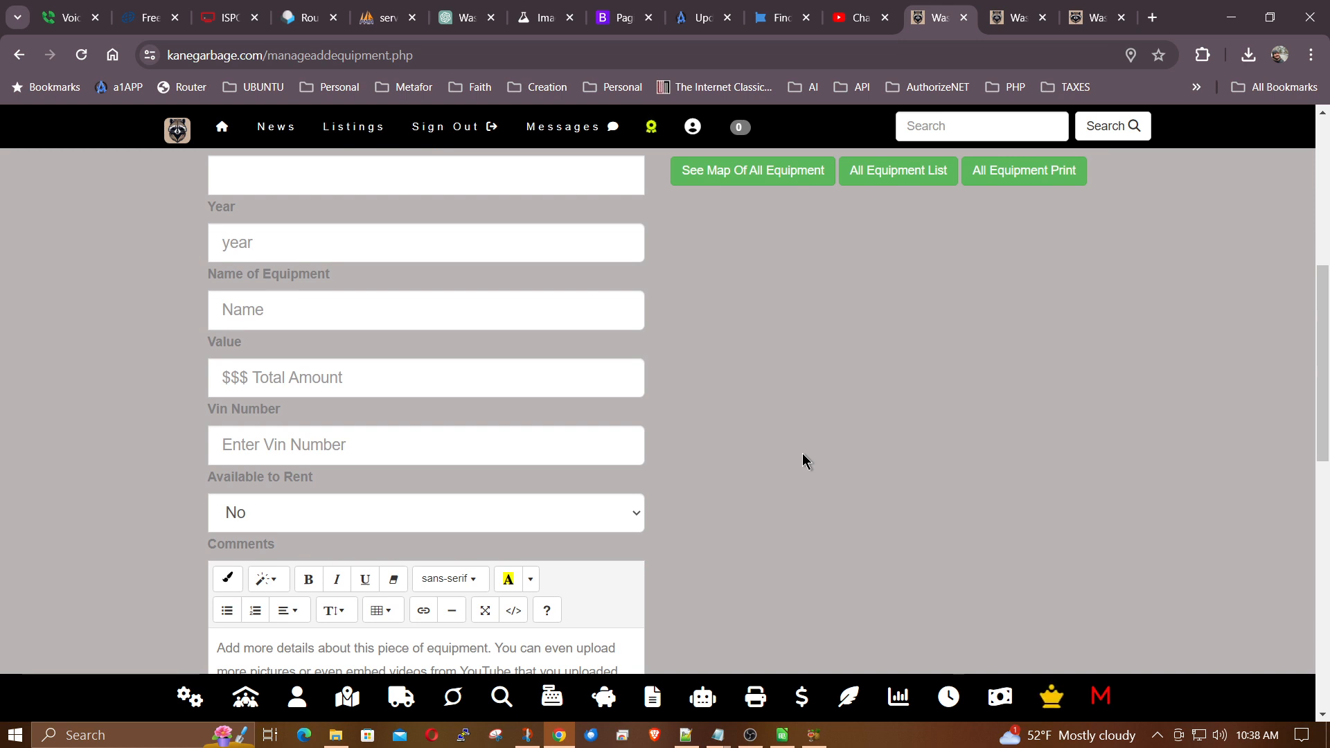
left_click(401, 444)
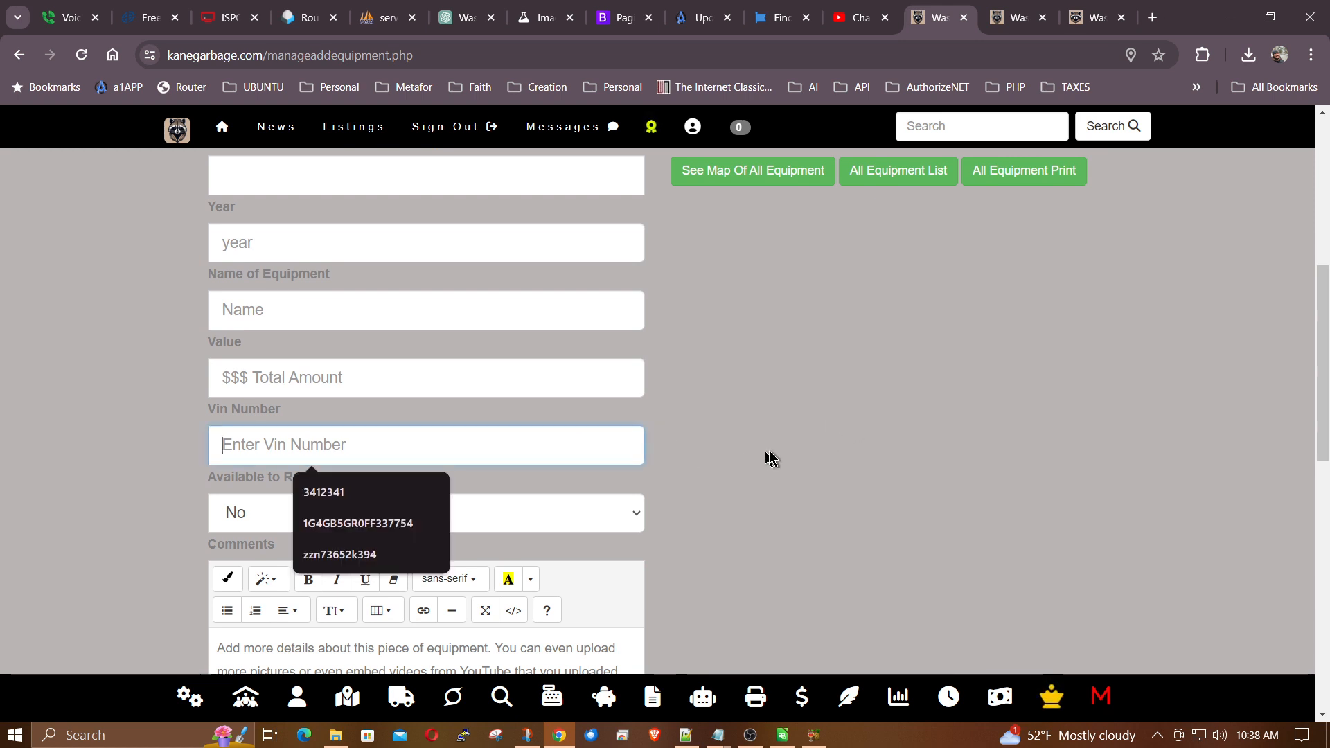
left_click(831, 455)
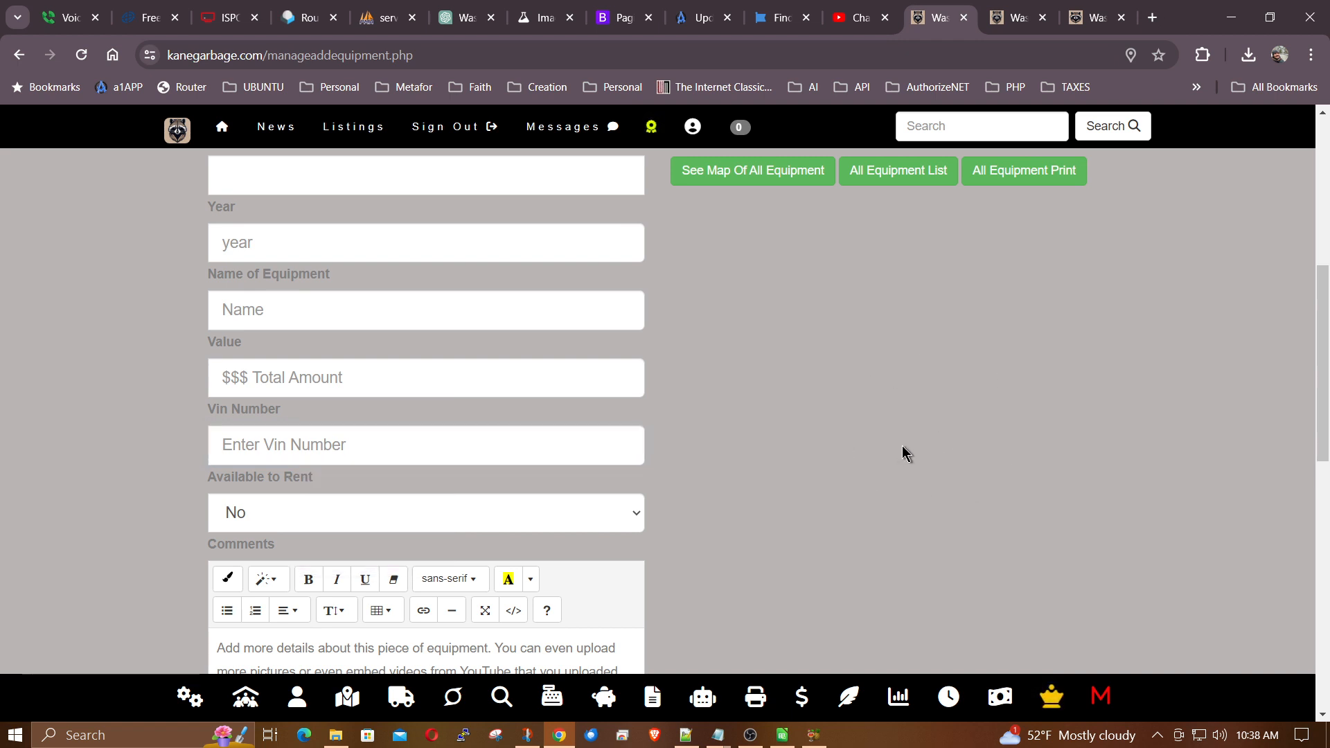
scroll(928, 424, "up", 1)
scroll(900, 457, "up", 2)
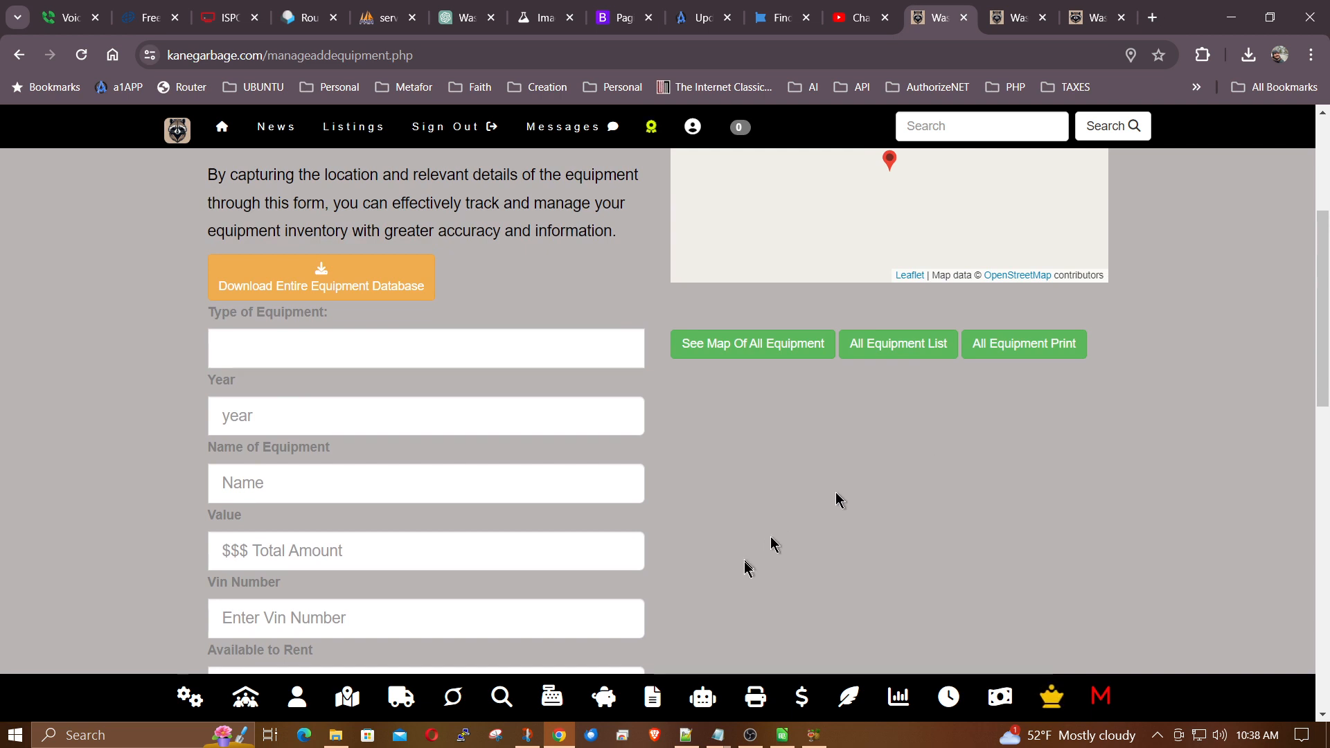
scroll(807, 526, "up", 3)
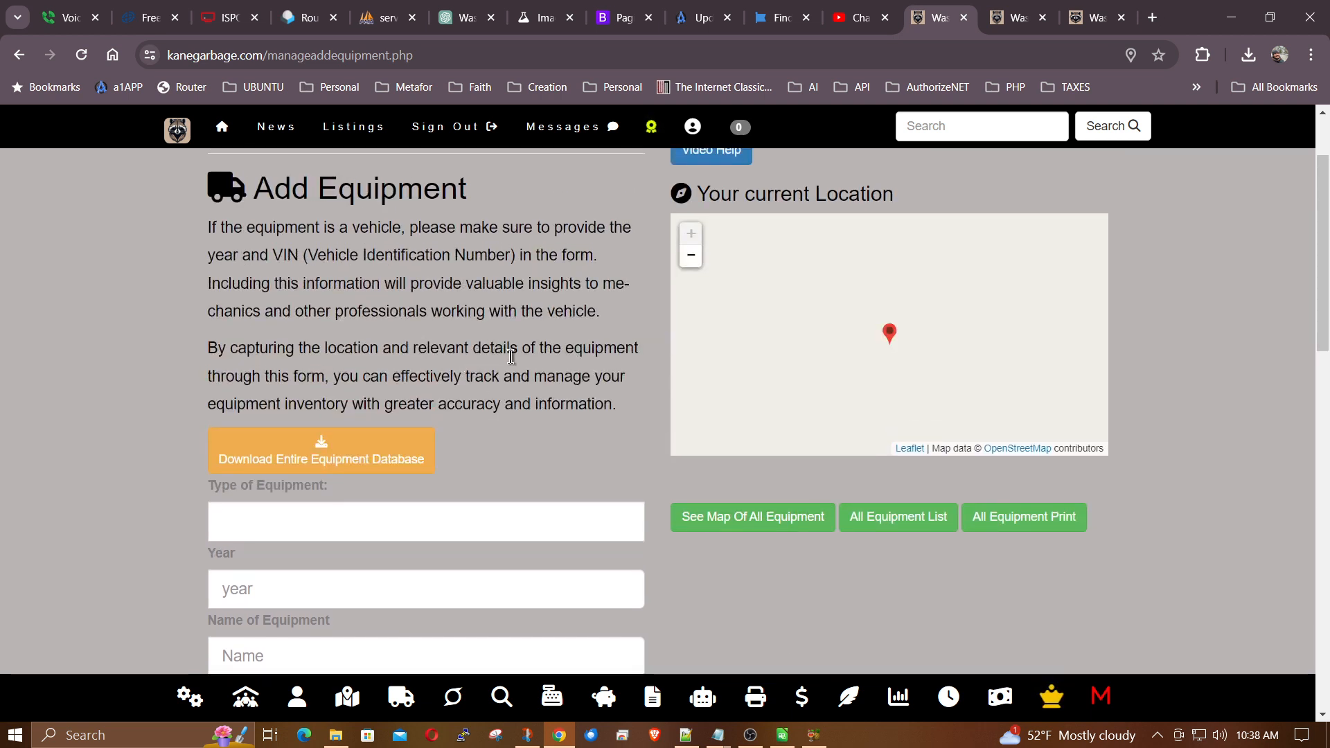
scroll(511, 355, "down", 2)
scroll(558, 347, "up", 3)
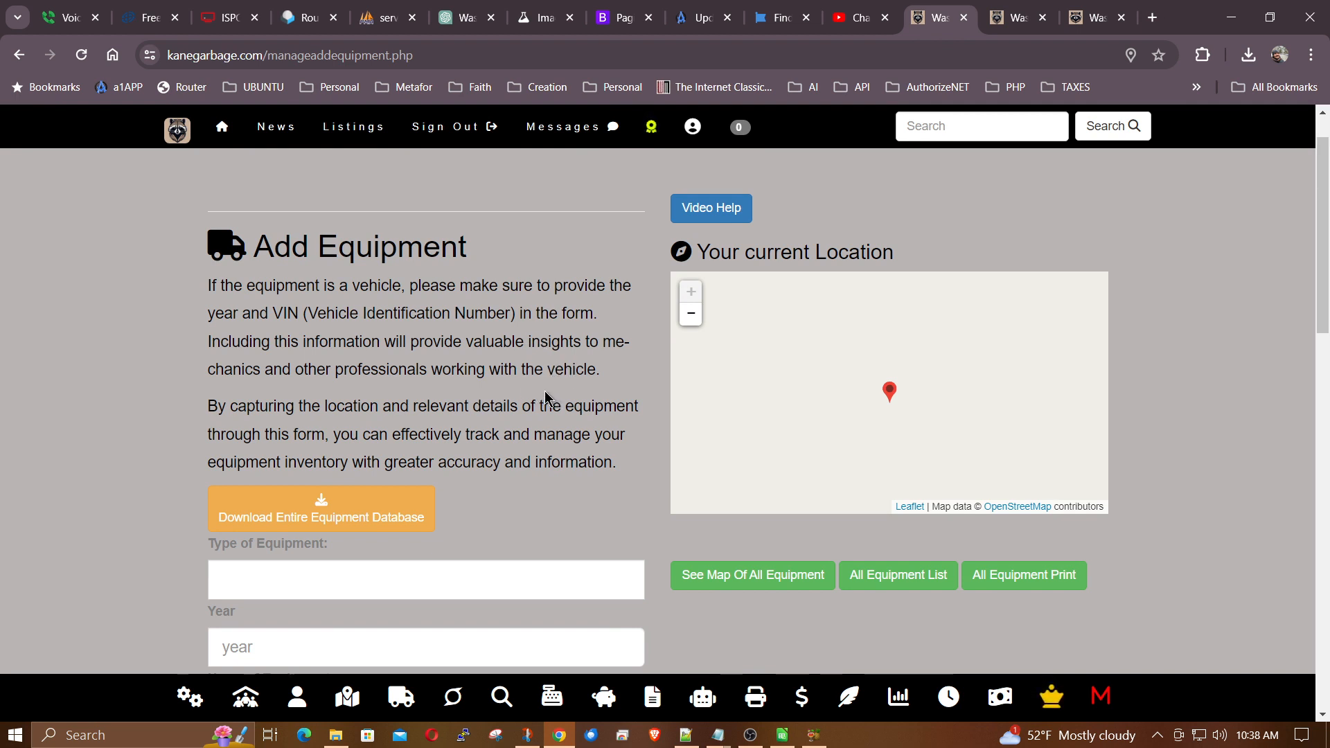
Review the location recorded for equipment 108 in the printable list of all equipment and return to the Add Equipment form
left_click(1059, 588)
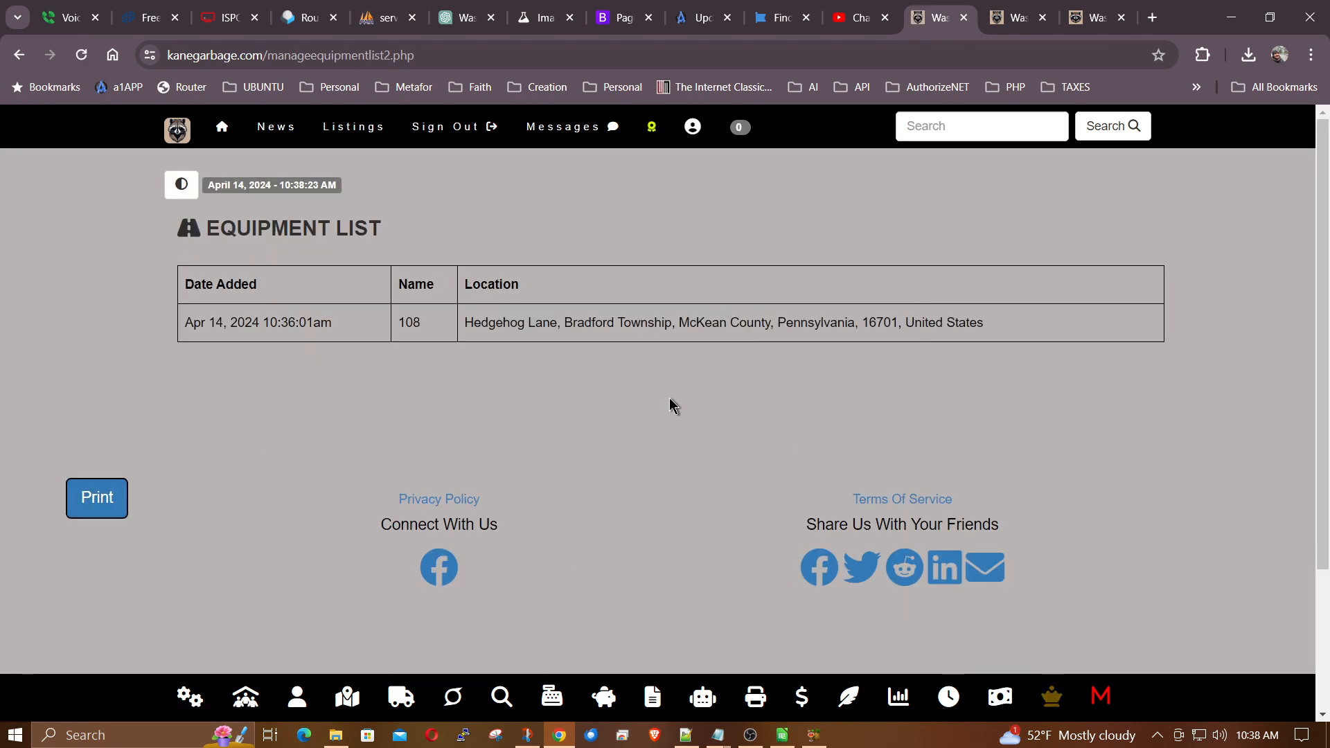
left_click_drag(478, 323, 1027, 349)
left_click_drag(472, 324, 897, 339)
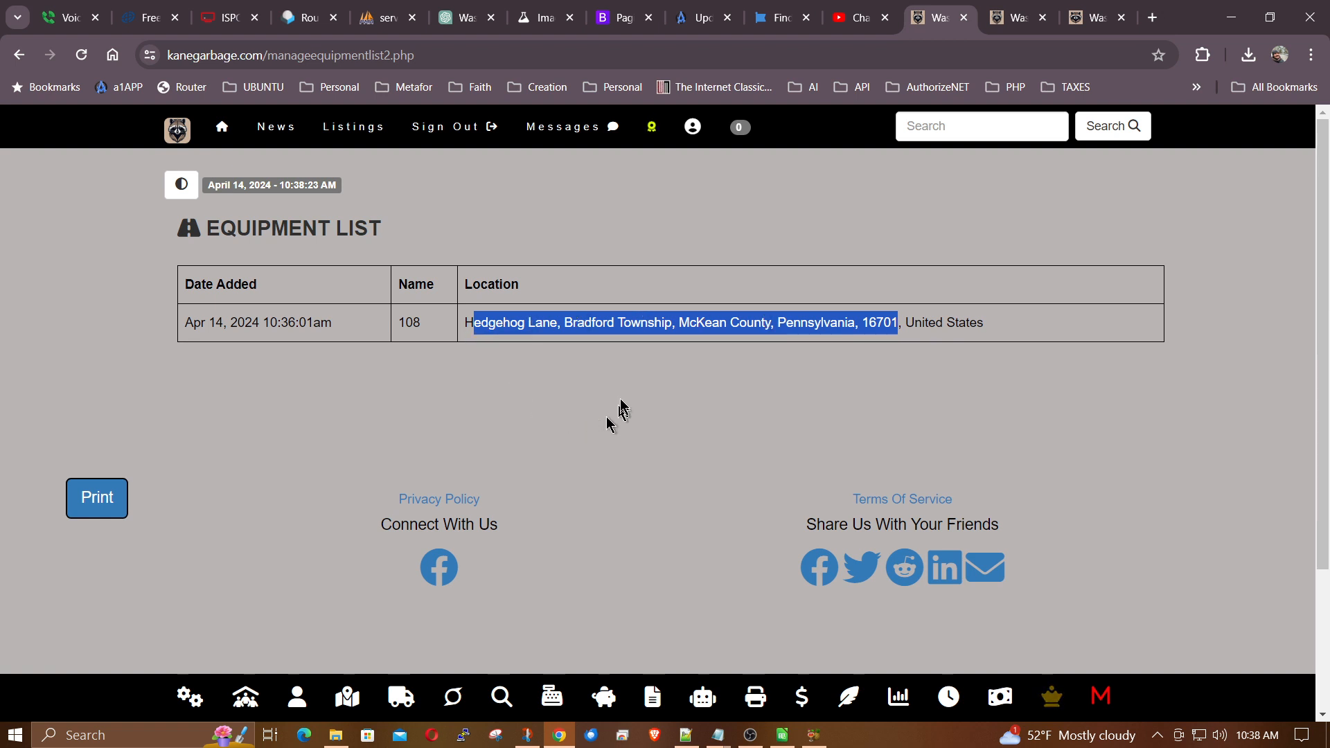
left_click(400, 696)
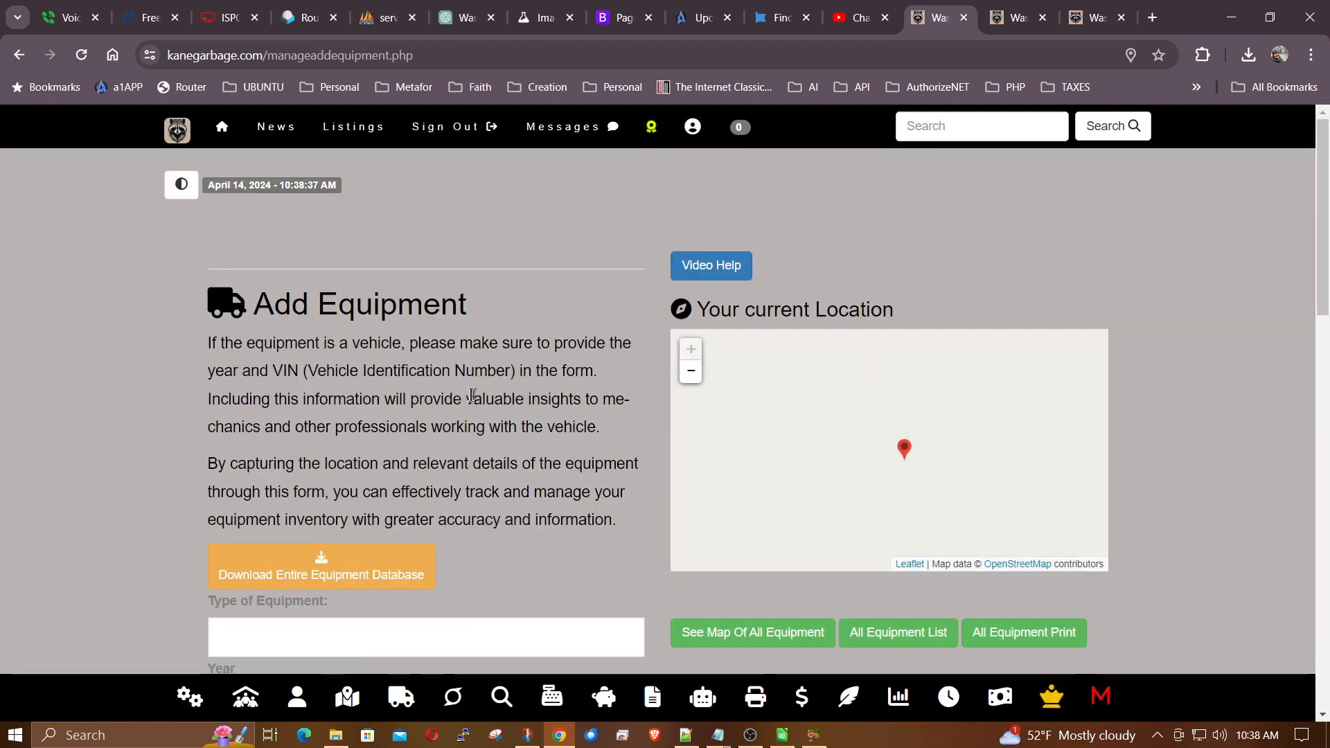